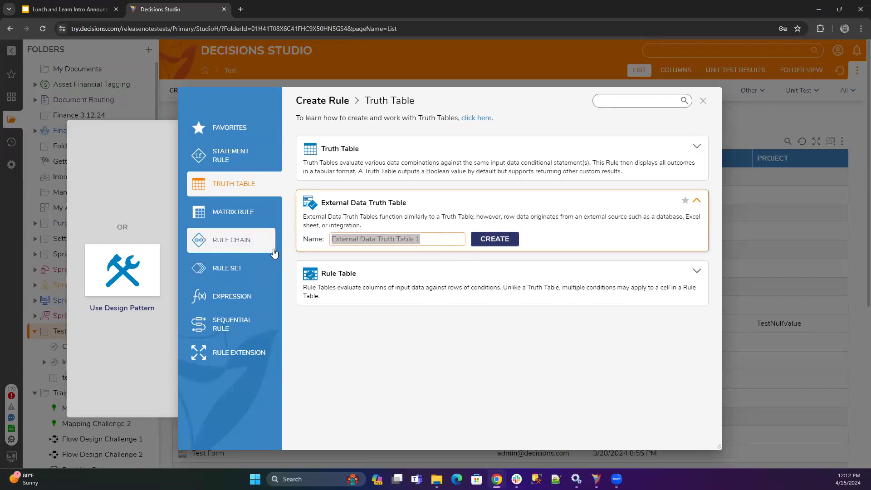
Name the External Data Truth Table rule "lnl 4/15" and create it
{"action": "type", "text": "InIn"}
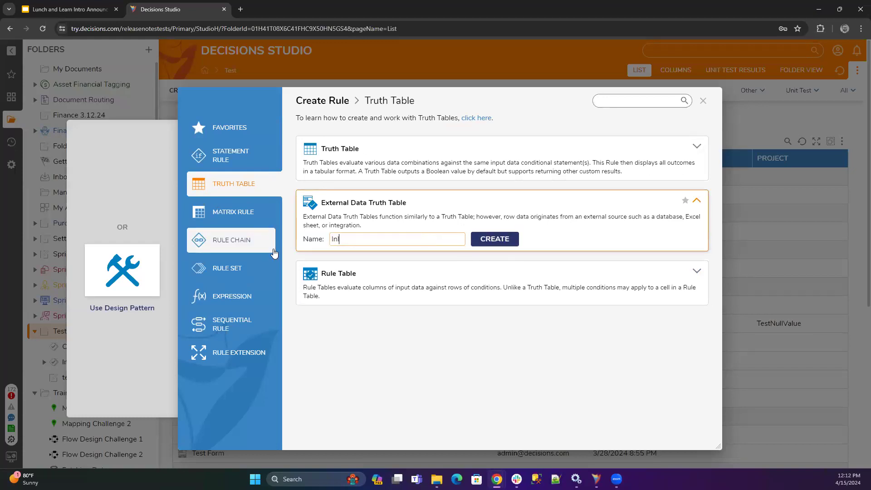
{"action": "type", "text": "l 4/15"}
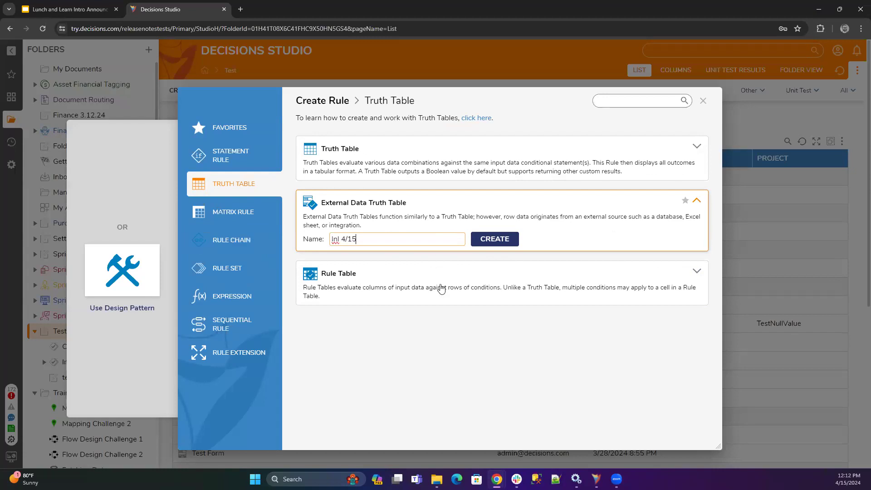
{"action": "left_click", "coordinate": [500, 243]}
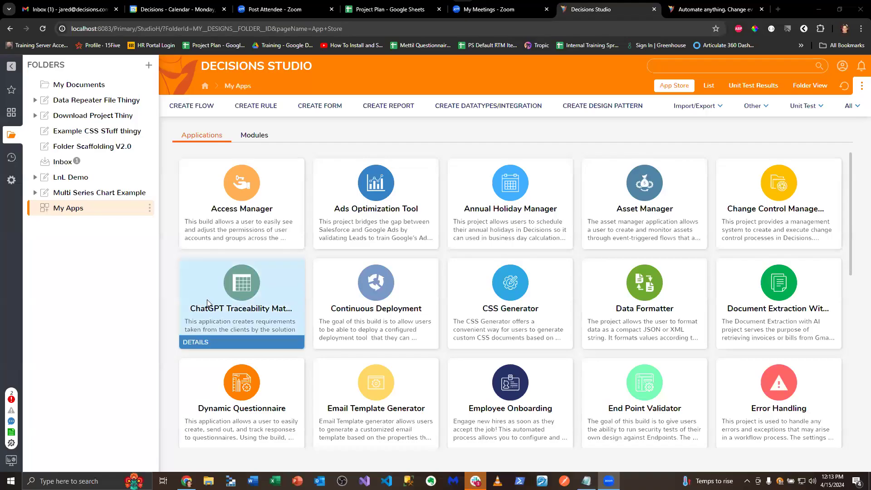
Open the Decisions documentation site in a new browser tab
{"action": "left_click", "coordinate": [778, 9]}
{"action": "type", "text": "what"}
{"action": "key", "text": "Return"}
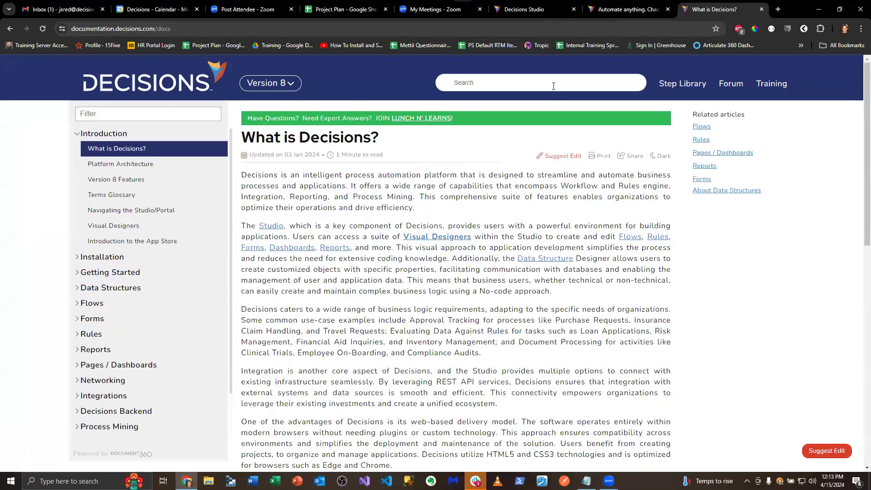
Search the documentation for "external Truth Table"
{"action": "left_click", "coordinate": [554, 86]}
{"action": "type", "text": "exyertn"}
{"action": "key", "text": "BackSpace"}
{"action": "key", "text": "BackSpace"}
{"action": "type", "text": "ternal"}
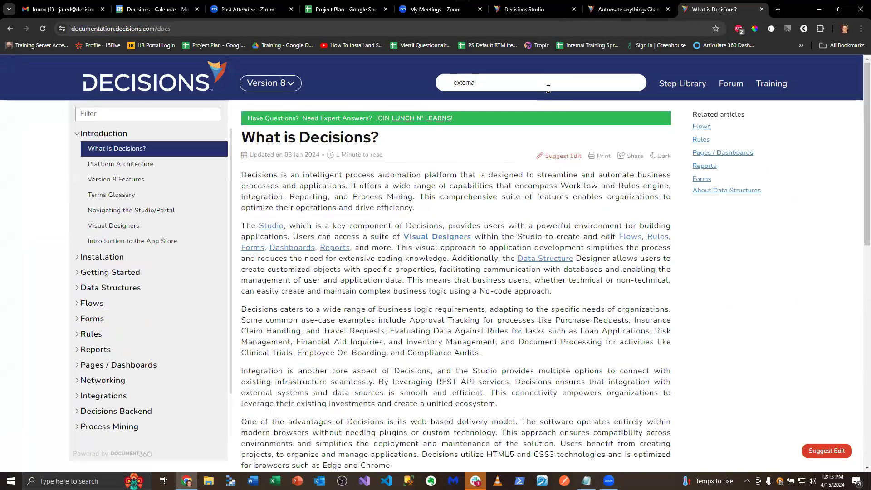
{"action": "type", "text": " Tru"}
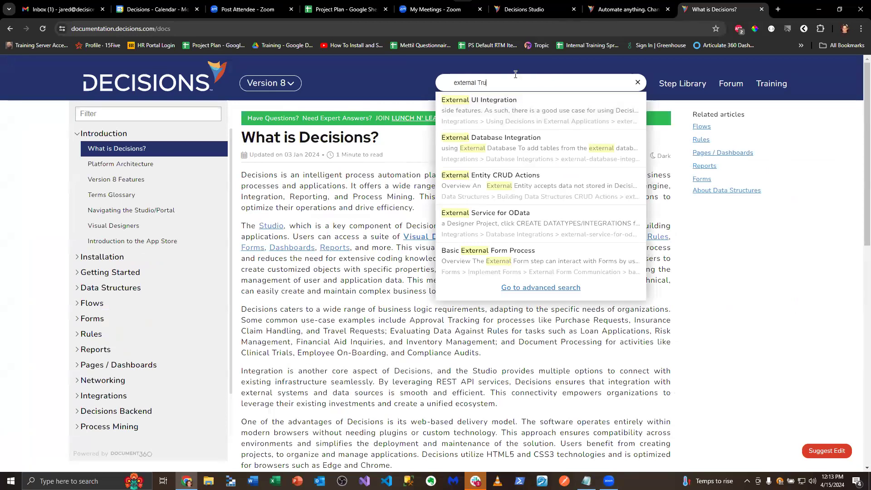
{"action": "type", "text": "th Table"}
{"action": "key", "text": "Return"}
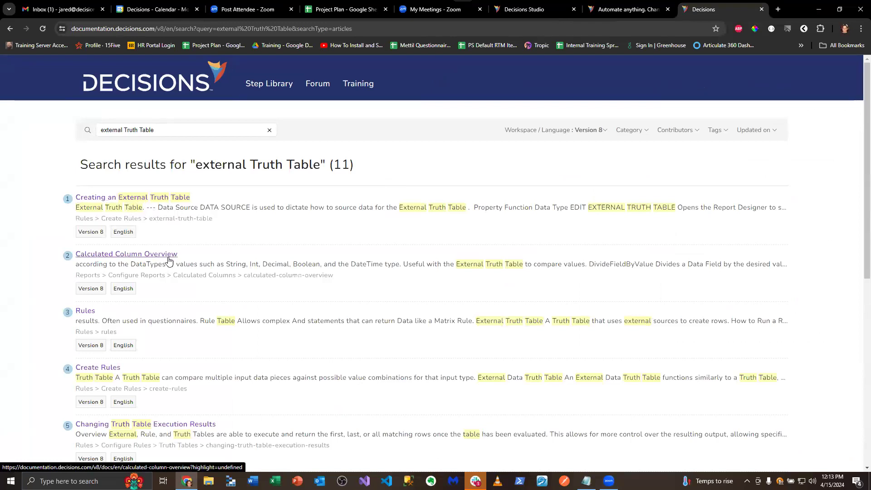
Review the article Creating an External Truth Table and download its example project, External Truth Table-06062023-015220.zip
{"action": "left_click", "coordinate": [117, 200]}
{"action": "scroll", "coordinate": [453, 259], "scroll_direction": "down", "scroll_amount": 10}
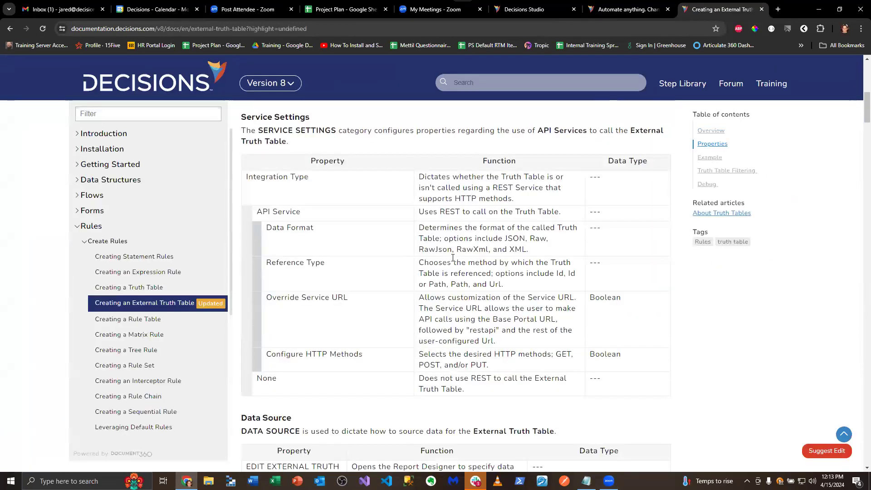
{"action": "scroll", "coordinate": [452, 258], "scroll_direction": "down", "scroll_amount": 15}
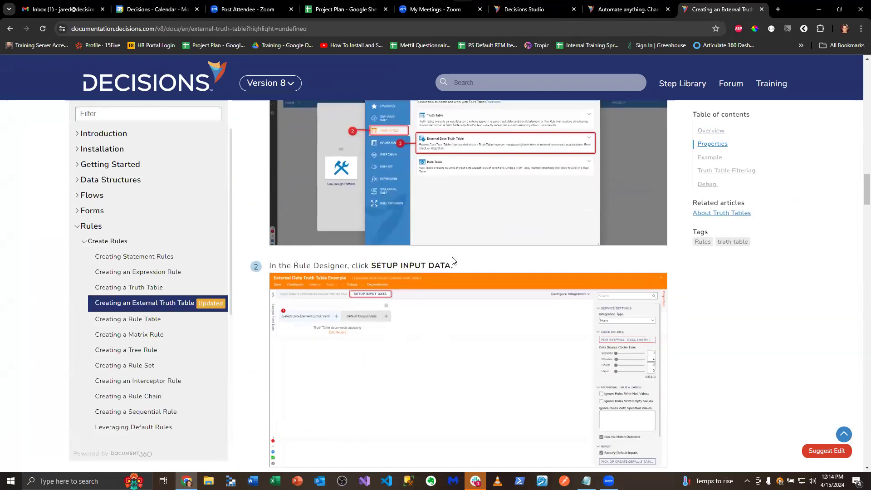
{"action": "scroll", "coordinate": [452, 258], "scroll_direction": "down", "scroll_amount": 15}
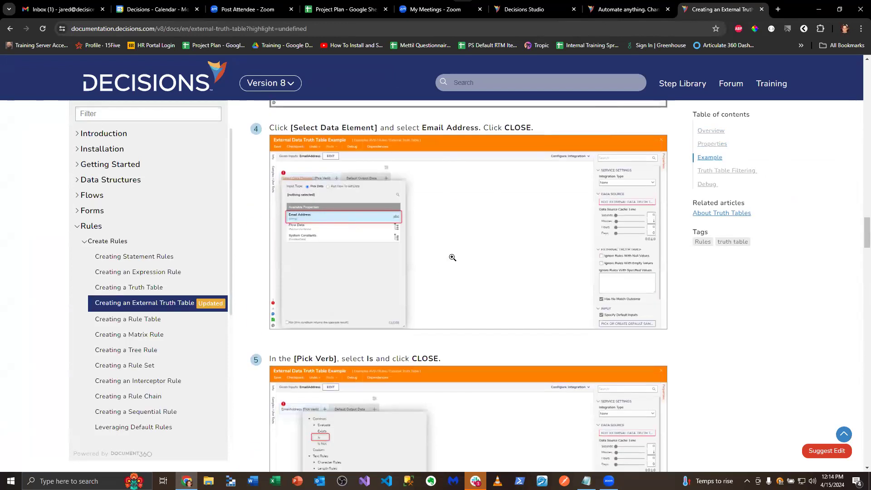
{"action": "scroll", "coordinate": [452, 258], "scroll_direction": "down", "scroll_amount": 15}
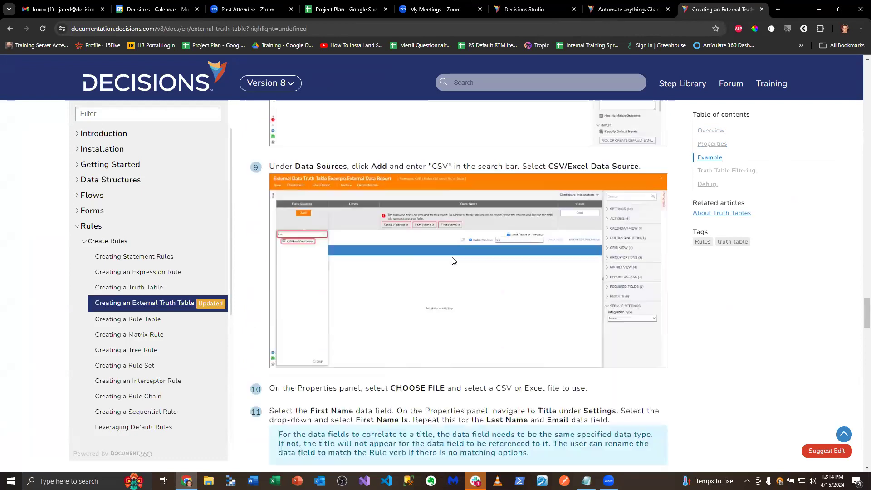
{"action": "scroll", "coordinate": [453, 257], "scroll_direction": "down", "scroll_amount": 15}
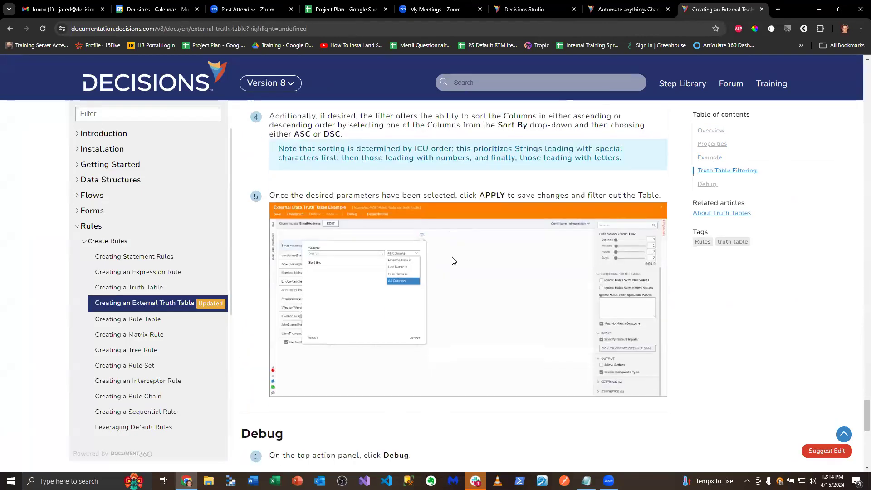
{"action": "scroll", "coordinate": [453, 258], "scroll_direction": "up", "scroll_amount": 9}
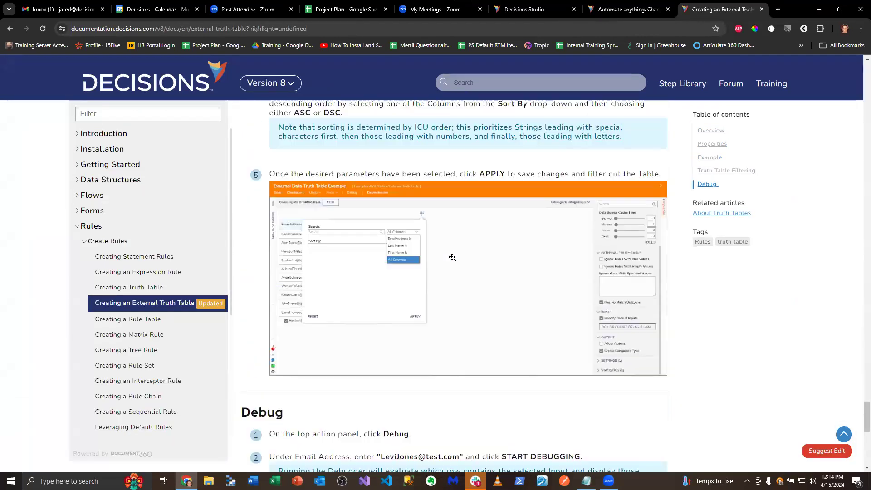
{"action": "scroll", "coordinate": [453, 257], "scroll_direction": "up", "scroll_amount": 10}
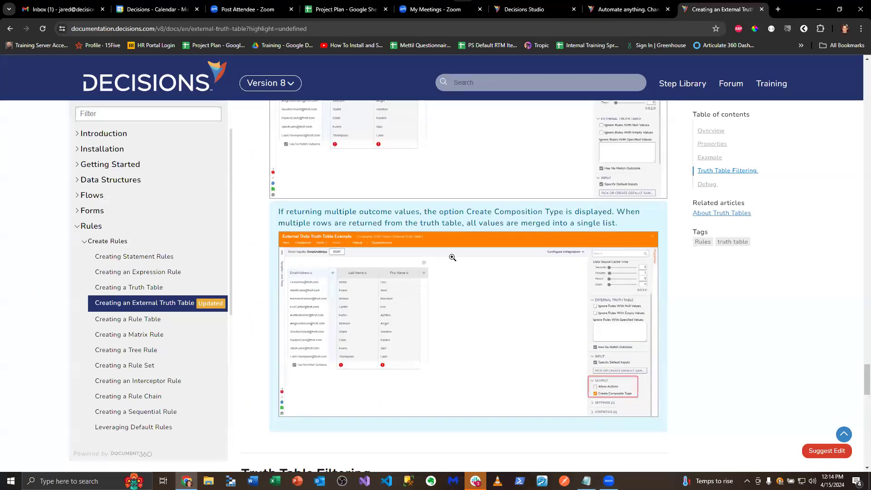
{"action": "scroll", "coordinate": [452, 257], "scroll_direction": "up", "scroll_amount": 10}
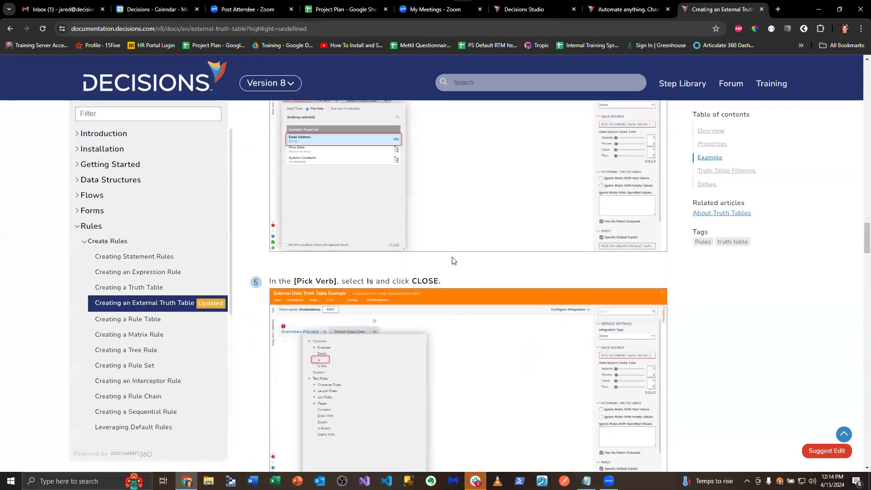
{"action": "scroll", "coordinate": [452, 257], "scroll_direction": "up", "scroll_amount": 10}
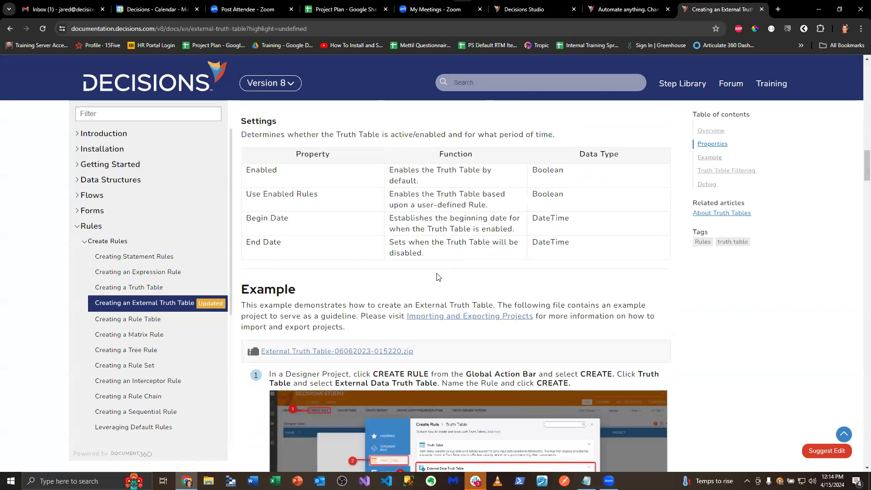
{"action": "left_click", "coordinate": [370, 352]}
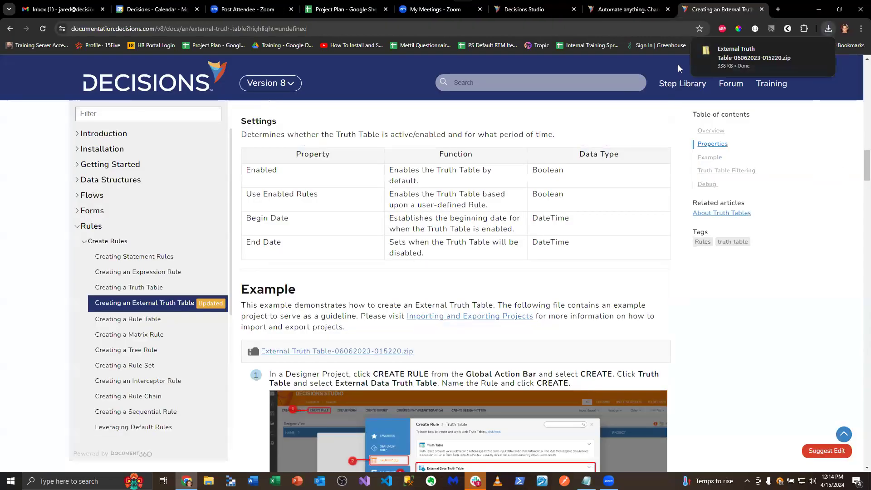
Open the local Decisions Studio at localhost:8083 in a new browser tab
{"action": "left_click", "coordinate": [778, 9]}
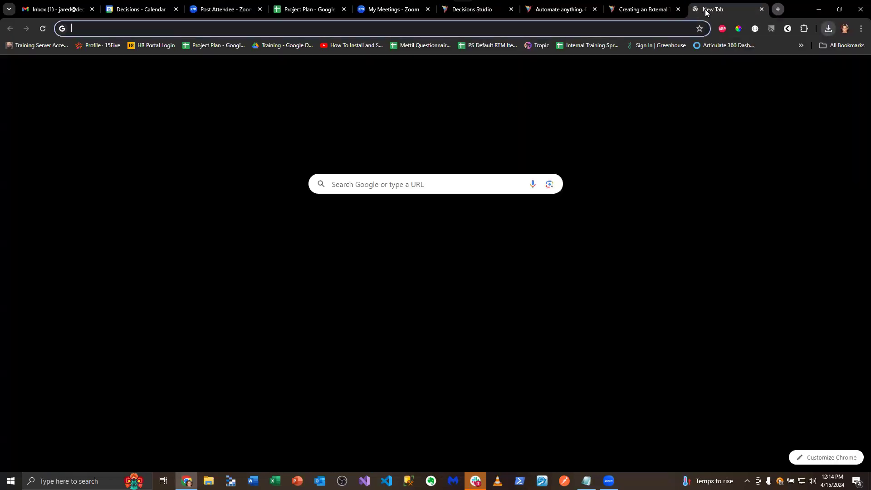
{"action": "left_click", "coordinate": [652, 30]}
{"action": "type", "text": "lcoal;"}
{"action": "key", "text": "Return"}
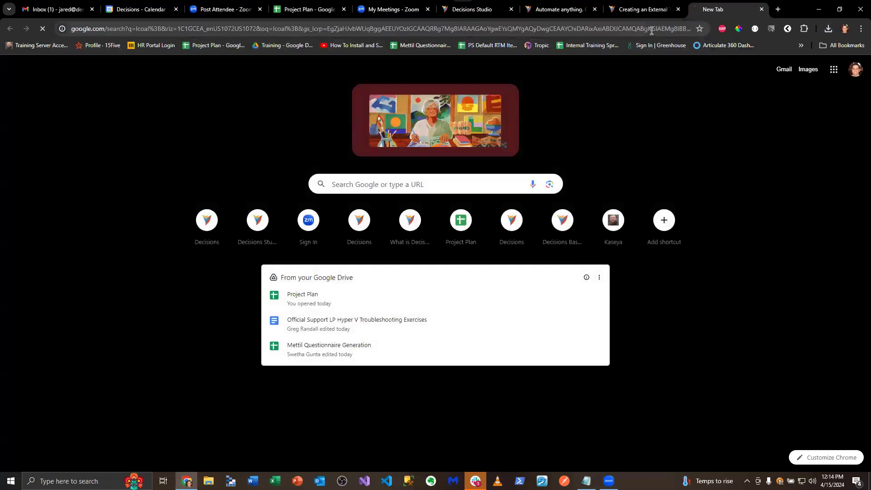
{"action": "left_click", "coordinate": [261, 28]}
{"action": "type", "text": "lcoal;"}
{"action": "key", "text": "Return"}
{"action": "left_click", "coordinate": [205, 29]}
{"action": "type", "text": "localhost:8083"}
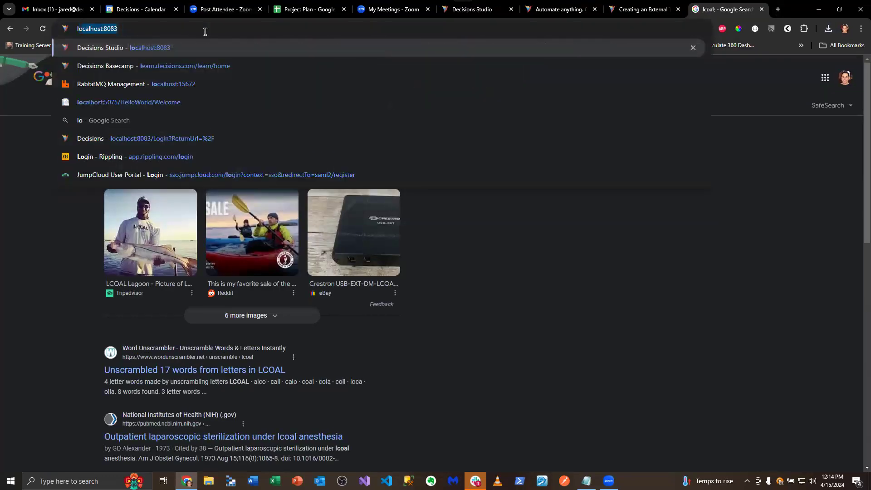
{"action": "key", "text": "Return"}
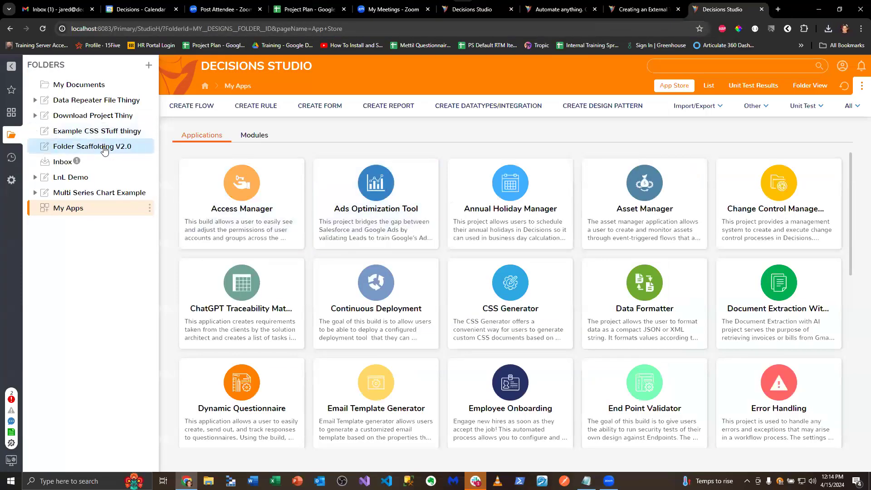
Run the Project Scaffolding Flow from the Folder Scaffolding V2.0 project
{"action": "left_click", "coordinate": [100, 147]}
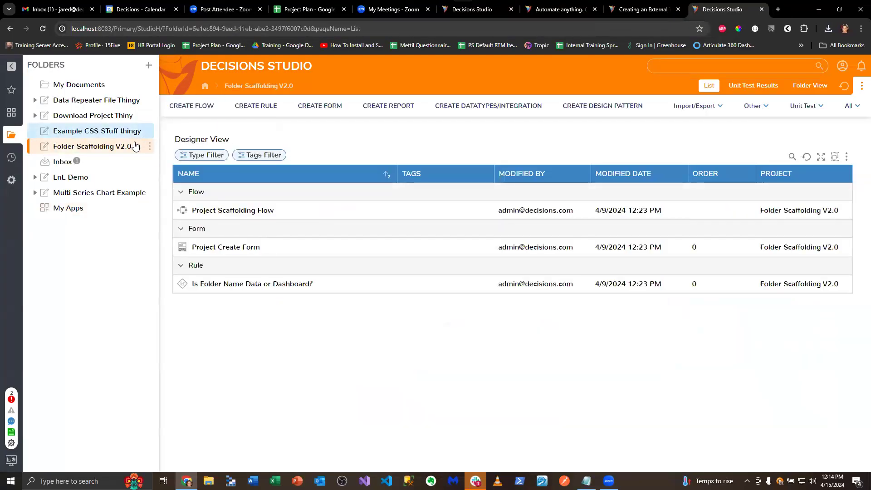
{"action": "left_click", "coordinate": [149, 146]}
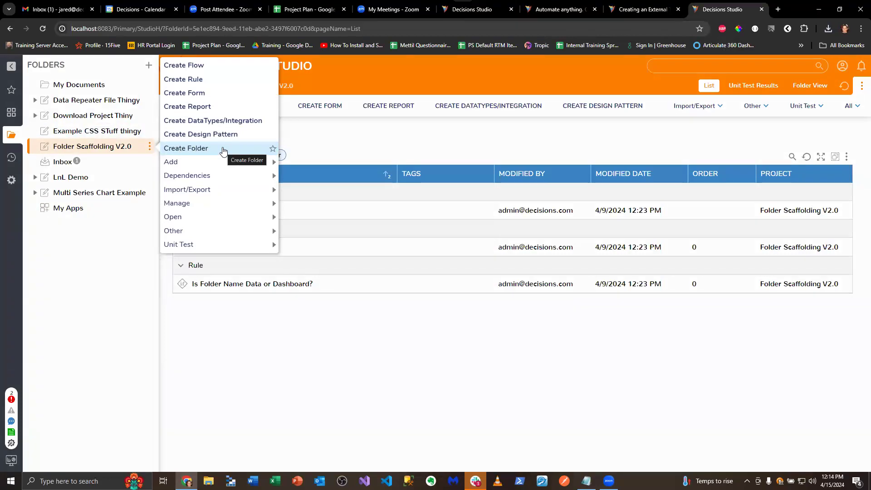
{"action": "left_click", "coordinate": [287, 343]}
{"action": "right_click", "coordinate": [250, 216]}
{"action": "left_click", "coordinate": [275, 157]}
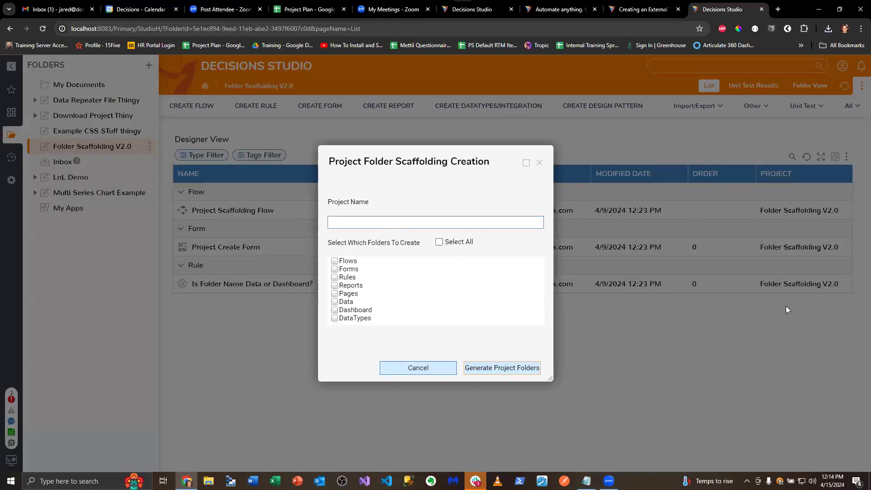
Enter the recipient-based project name, select only the Rules folder, and generate the project folders
{"action": "left_click", "coordinate": [335, 278]}
{"action": "left_click", "coordinate": [335, 277]}
{"action": "left_click", "coordinate": [376, 223]}
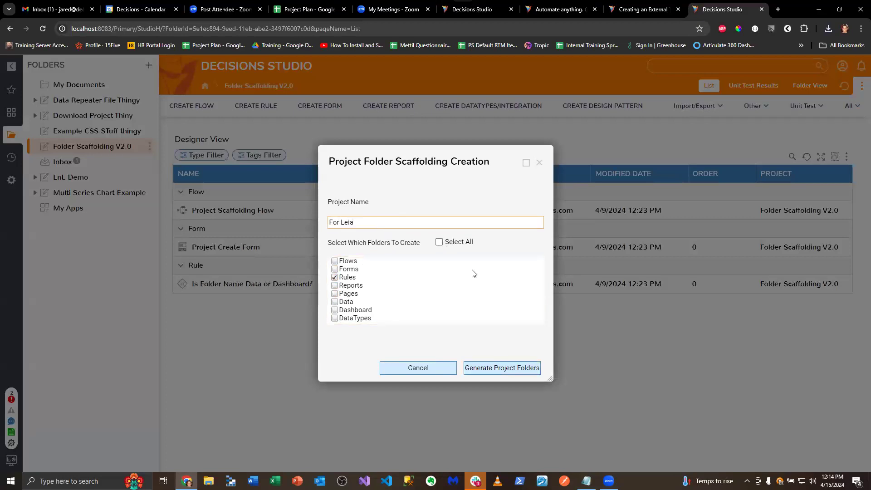
{"action": "left_click", "coordinate": [475, 367]}
Import the downloaded External Truth Table project into the new project's Rules folder, resolving the issue with Move To Current Folder, and open the imported folder
{"action": "left_click", "coordinate": [89, 177]}
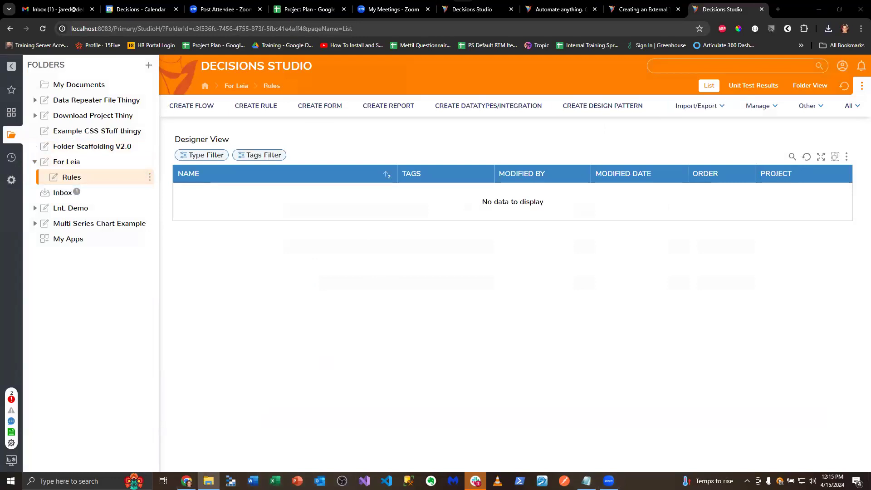
{"action": "left_click_drag", "start_coordinate": [690, 236], "coordinate": [448, 311]}
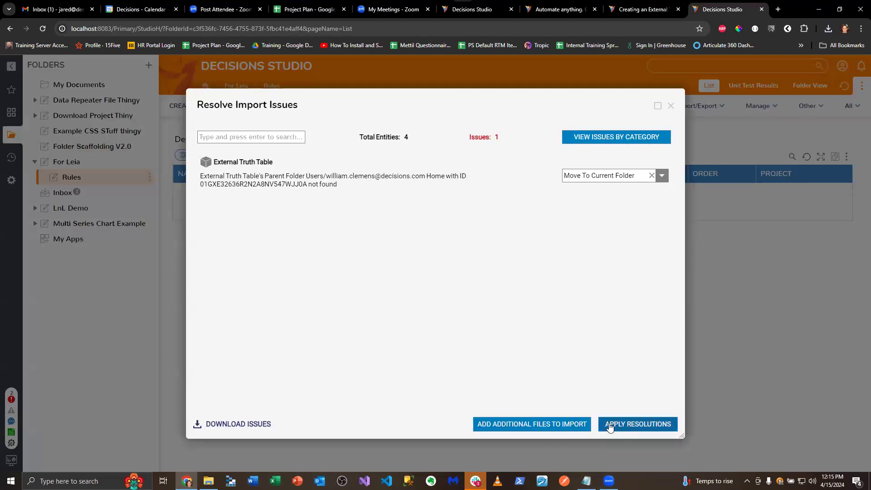
{"action": "left_click", "coordinate": [632, 423]}
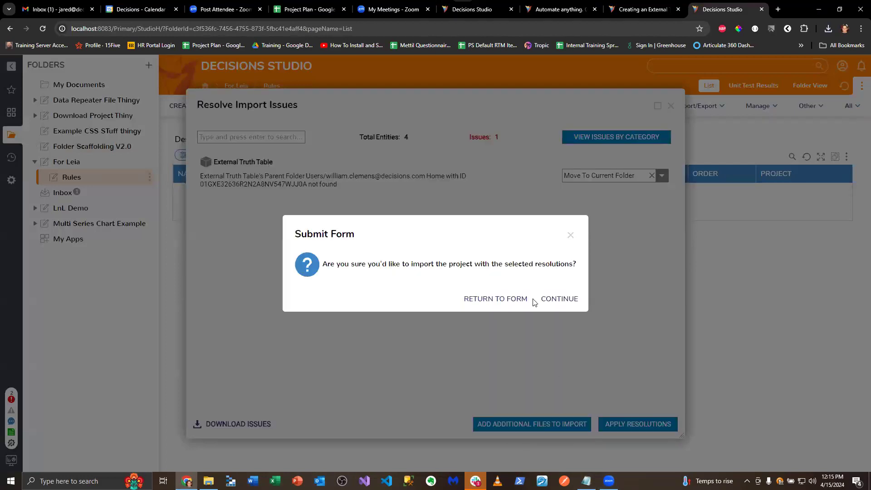
{"action": "left_click", "coordinate": [563, 301]}
{"action": "left_click", "coordinate": [611, 424]}
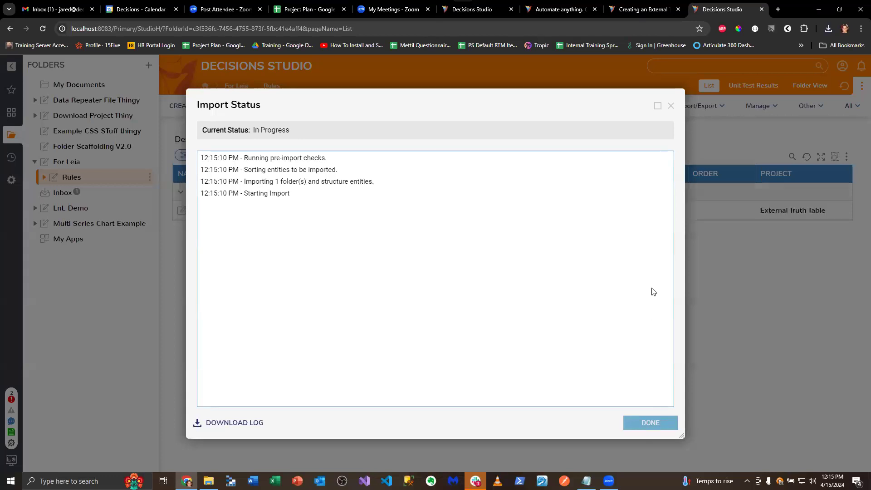
{"action": "left_click", "coordinate": [670, 105]}
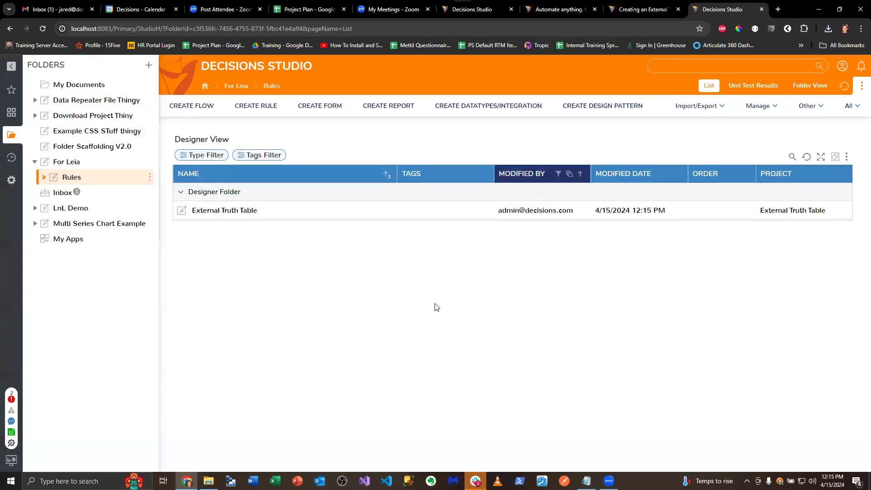
{"action": "double_click", "coordinate": [206, 212]}
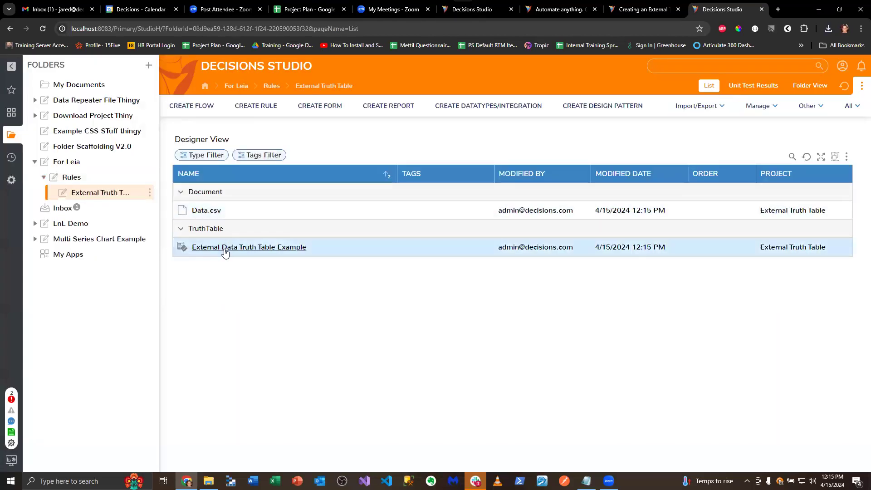
Create a designer project named Flow inside the Rules folder
{"action": "left_click", "coordinate": [84, 177]}
{"action": "left_click", "coordinate": [150, 177]}
{"action": "left_click", "coordinate": [191, 169]}
{"action": "left_click", "coordinate": [500, 317]}
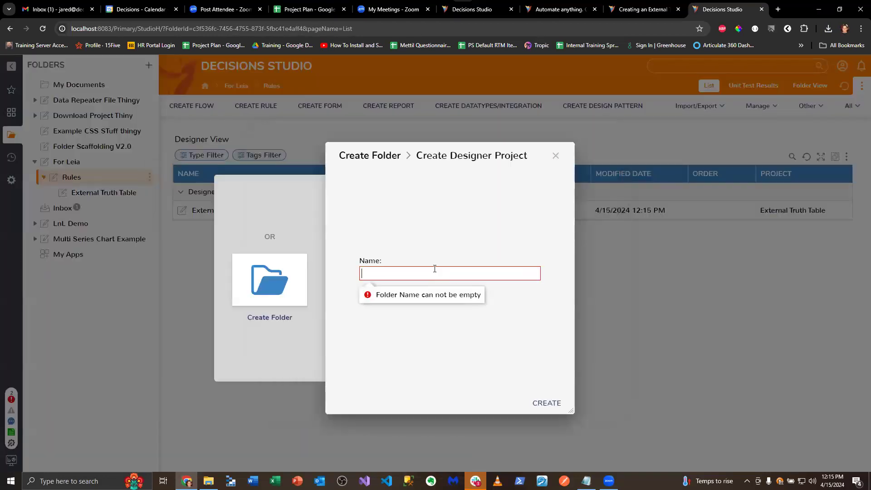
{"action": "type", "text": "Flows"}
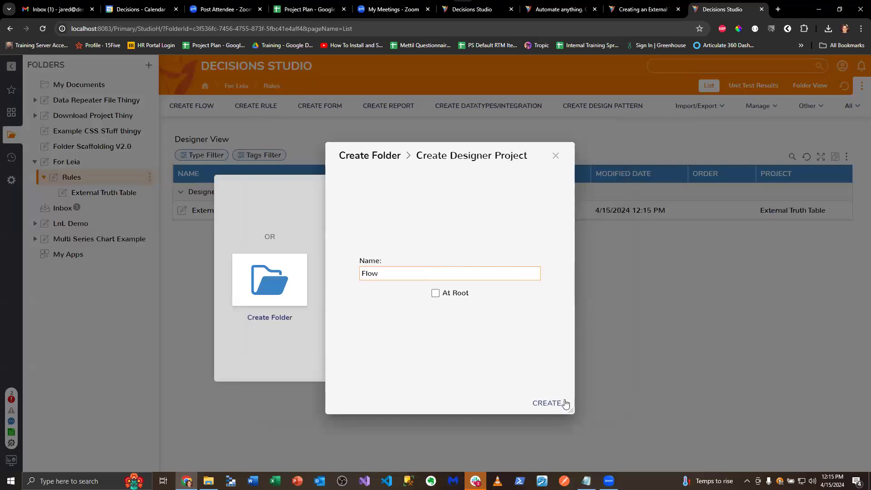
{"action": "left_click", "coordinate": [547, 403]}
Create a flow named Test External Truth Table in the Flow folder
{"action": "left_click", "coordinate": [200, 109]}
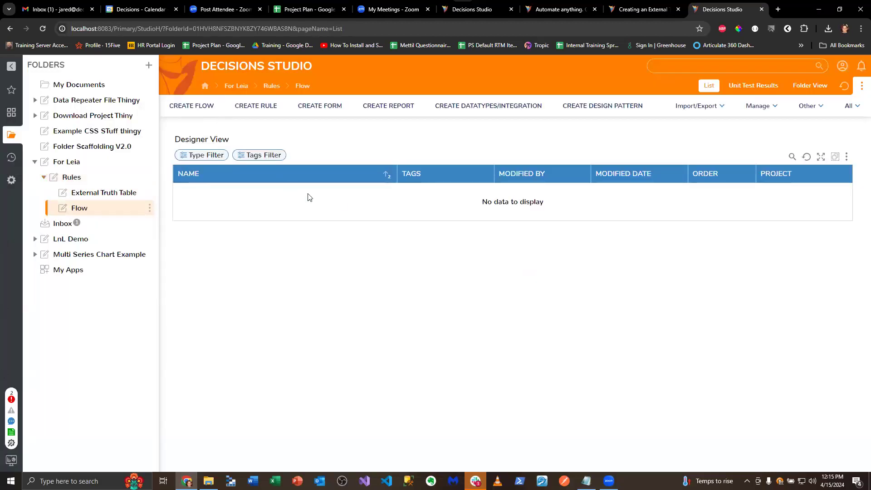
{"action": "type", "text": "Test Exte"}
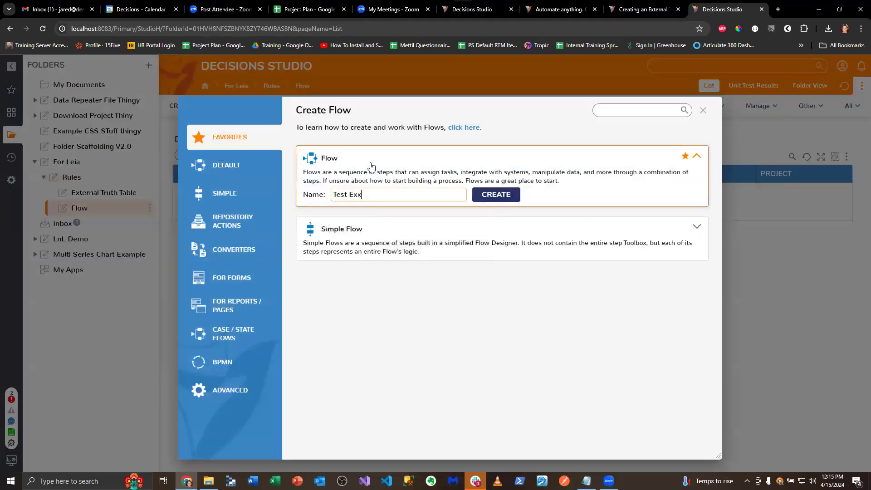
{"action": "type", "text": "rnal Truth Table"}
{"action": "key", "text": "Return"}
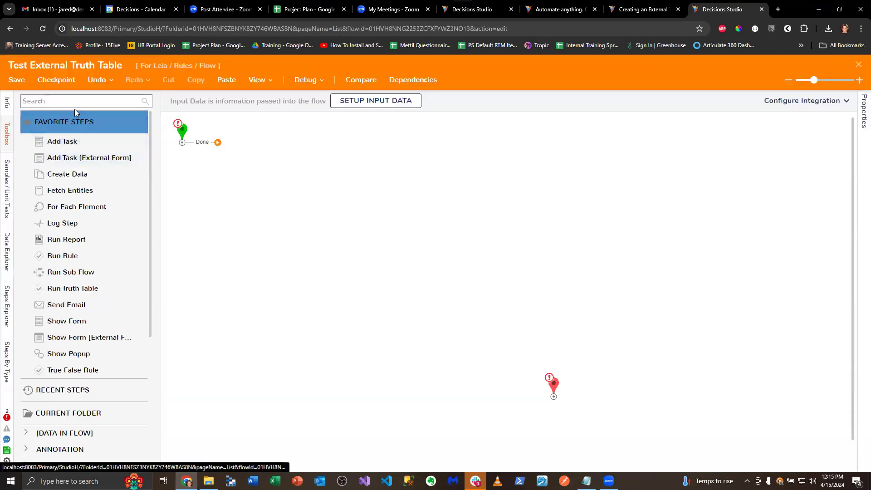
Add a Pick or Create Truth Table step to the flow and connect the start step to it
{"action": "left_click", "coordinate": [80, 99]}
{"action": "type", "text": "pick e"}
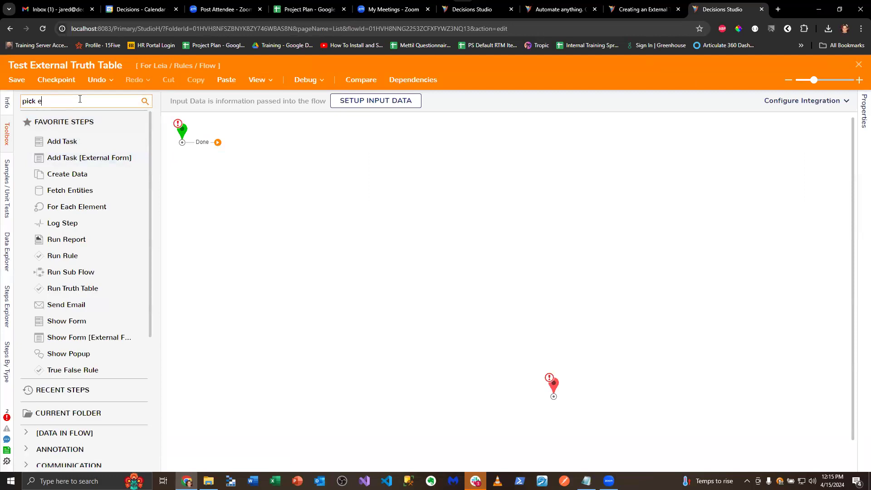
{"action": "type", "text": "xternal"}
{"action": "key", "text": "BackSpace"}
{"action": "key", "text": "BackSpace"}
{"action": "key", "text": "BackSpace"}
{"action": "key", "text": "BackSpace"}
{"action": "key", "text": "BackSpace"}
{"action": "key", "text": "BackSpace"}
{"action": "key", "text": "BackSpace"}
{"action": "key", "text": "BackSpace"}
{"action": "key", "text": "BackSpace"}
{"action": "type", "text": "k"}
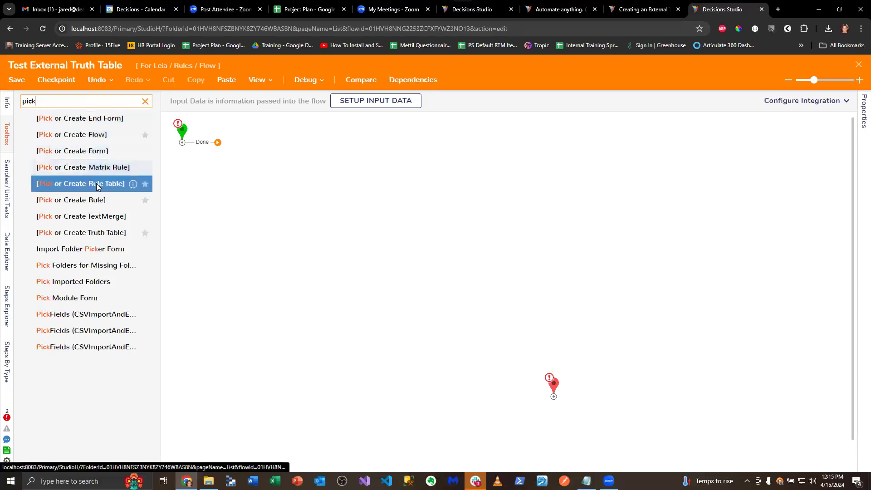
{"action": "left_click_drag", "start_coordinate": [107, 233], "coordinate": [332, 217]}
{"action": "left_click_drag", "start_coordinate": [218, 142], "coordinate": [307, 221]}
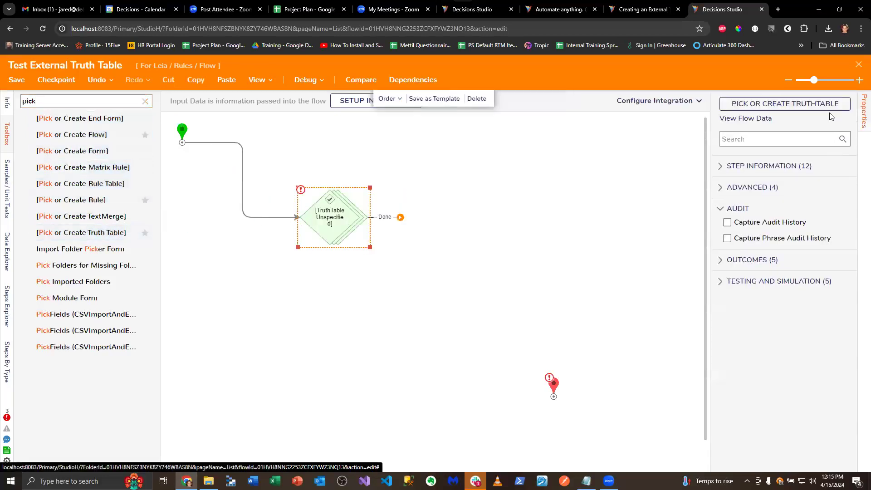
Assign the existing External Data Truth Table Example from the External Truth Table folder to the truth table step
{"action": "left_click", "coordinate": [820, 105]}
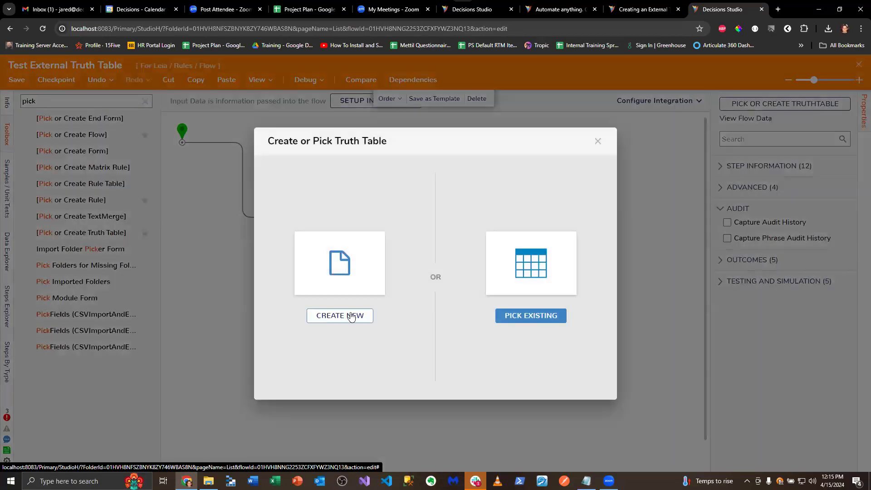
{"action": "left_click", "coordinate": [505, 317]}
{"action": "left_click", "coordinate": [415, 114]}
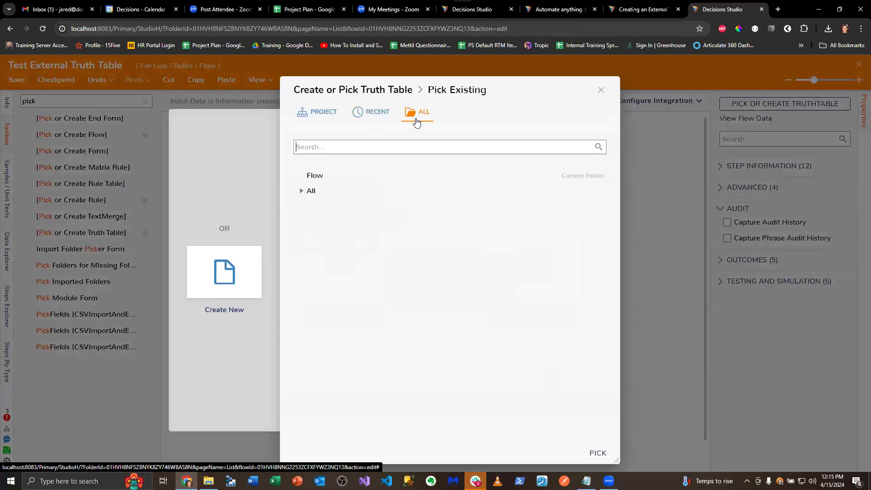
{"action": "left_click", "coordinate": [310, 208]}
{"action": "left_click", "coordinate": [319, 222]}
{"action": "left_click", "coordinate": [328, 237]}
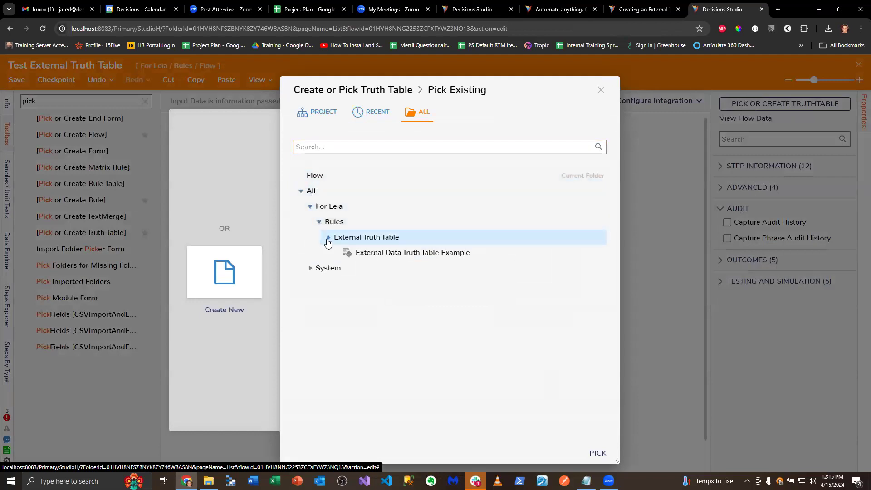
{"action": "left_click", "coordinate": [375, 254]}
{"action": "left_click", "coordinate": [597, 453]}
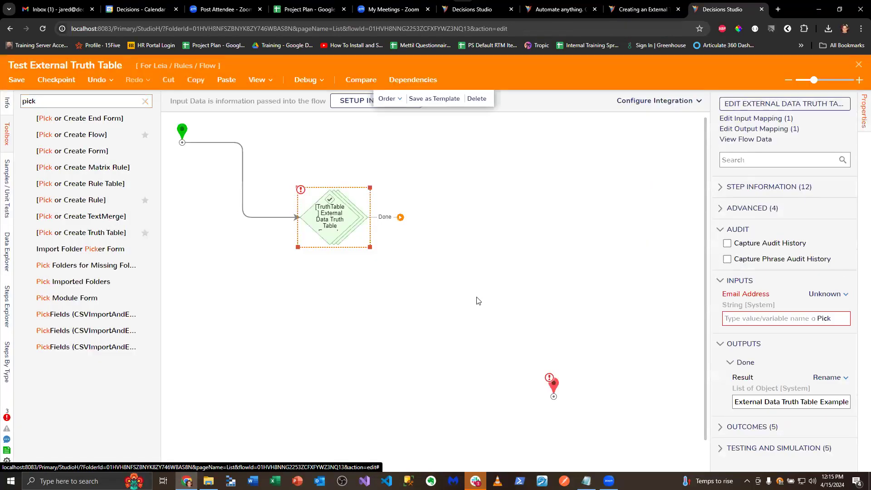
Connect the truth table step's Done outcome to the end step and set its Email Address input to a constant e-mail address
{"action": "left_click_drag", "start_coordinate": [400, 216], "coordinate": [554, 385]}
{"action": "left_click", "coordinate": [833, 295]}
{"action": "left_click", "coordinate": [744, 245]}
{"action": "left_click", "coordinate": [751, 318]}
{"action": "type", "text": "jared@"}
{"action": "key", "text": "BackSpace"}
{"action": "key", "text": "BackSpace"}
{"action": "key", "text": "BackSpace"}
{"action": "key", "text": "BackSpace"}
{"action": "key", "text": "BackSpace"}
{"action": "key", "text": "BackSpace"}
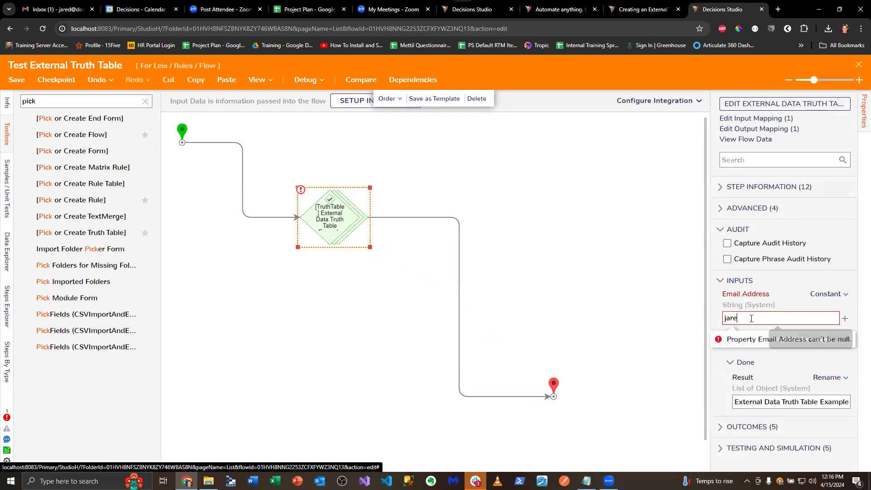
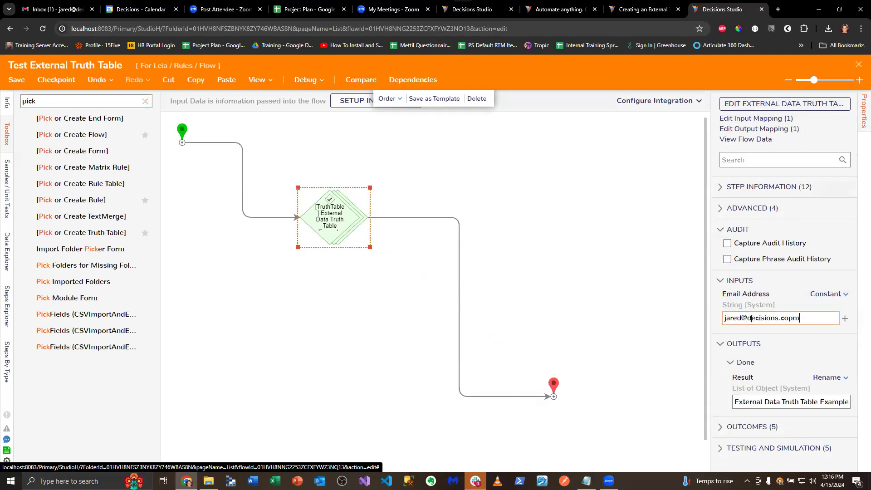
{"action": "key", "text": "Left"}
{"action": "key", "text": "BackSpace"}
Debug the flow and open the rule evaluation of External Data Truth Table Example
{"action": "left_click", "coordinate": [305, 79]}
{"action": "left_click", "coordinate": [430, 213]}
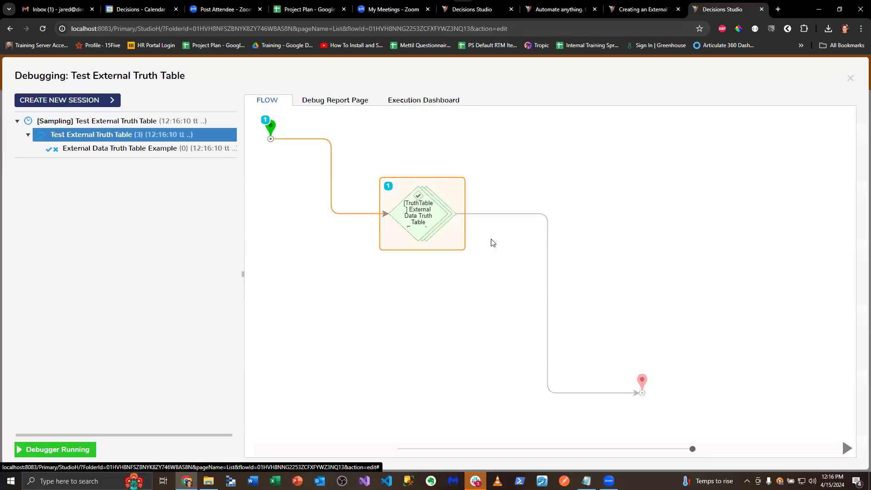
{"action": "left_click", "coordinate": [211, 146]}
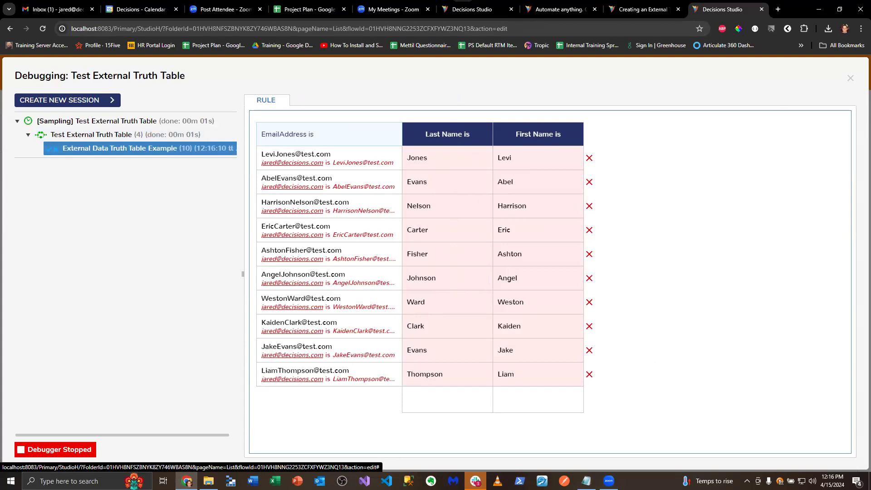
Load Decisions Studio in a new browser tab and open External Data Truth Table Example from the project's External Truth Table folder
{"action": "left_click", "coordinate": [778, 9]}
{"action": "type", "text": "local"}
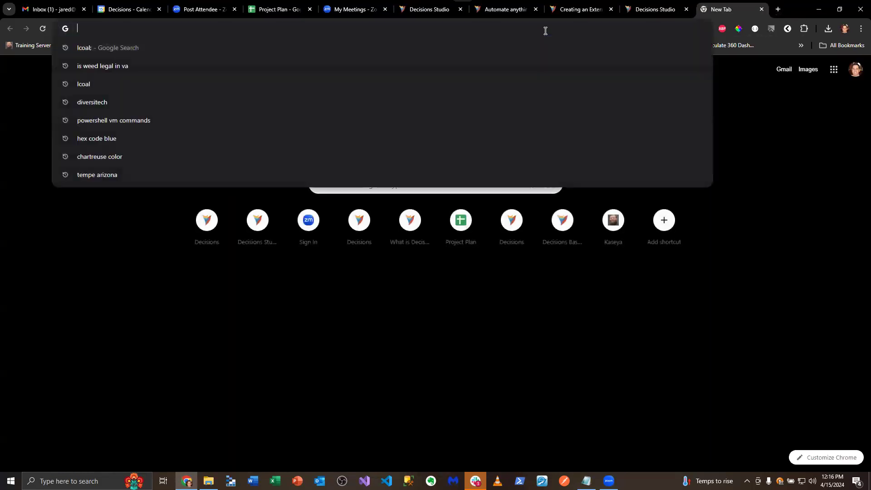
{"action": "key", "text": "Return"}
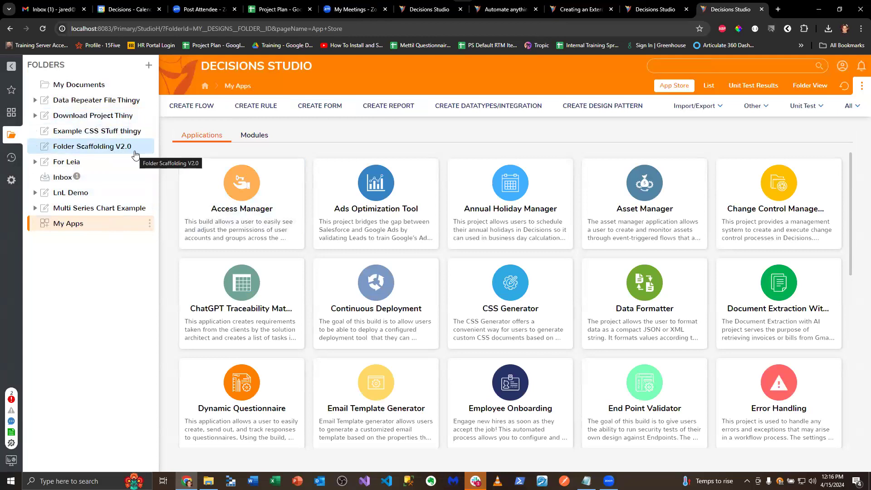
{"action": "left_click", "coordinate": [85, 162]}
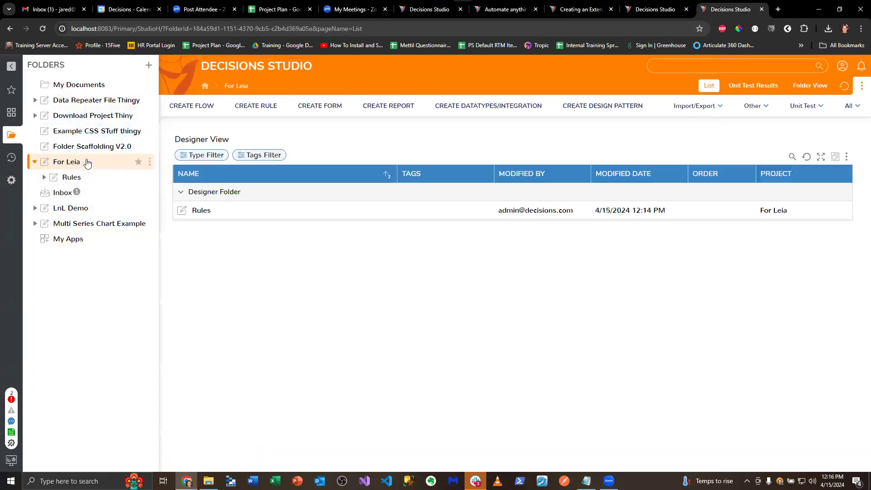
{"action": "left_click", "coordinate": [84, 177]}
{"action": "left_click", "coordinate": [236, 210]}
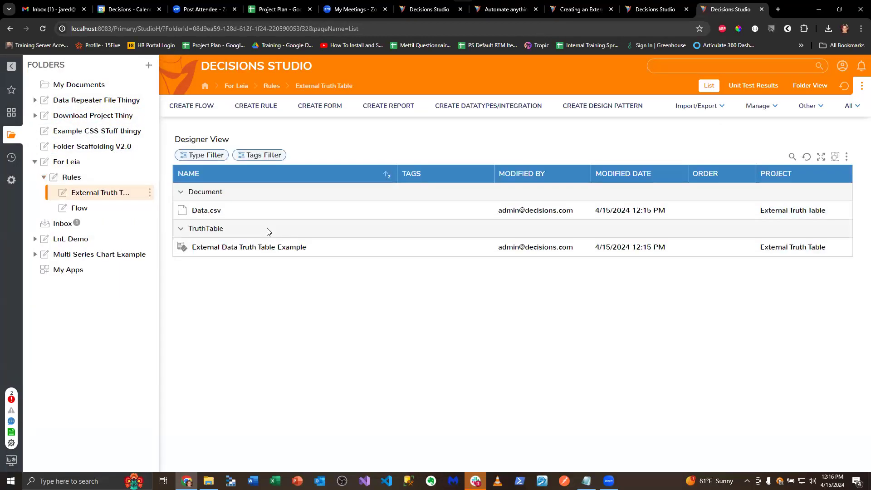
{"action": "left_click", "coordinate": [254, 248]}
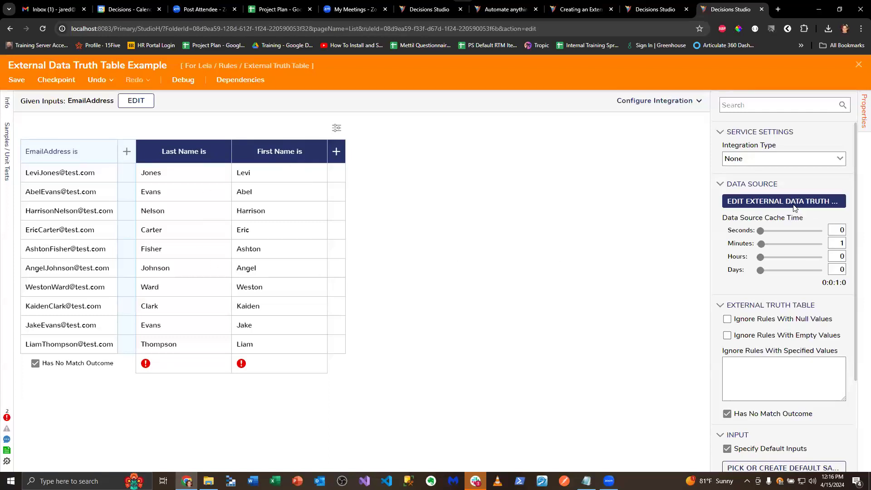
Open the truth table's external data report and inspect the CSV/Excel Data Source settings
{"action": "left_click", "coordinate": [806, 201]}
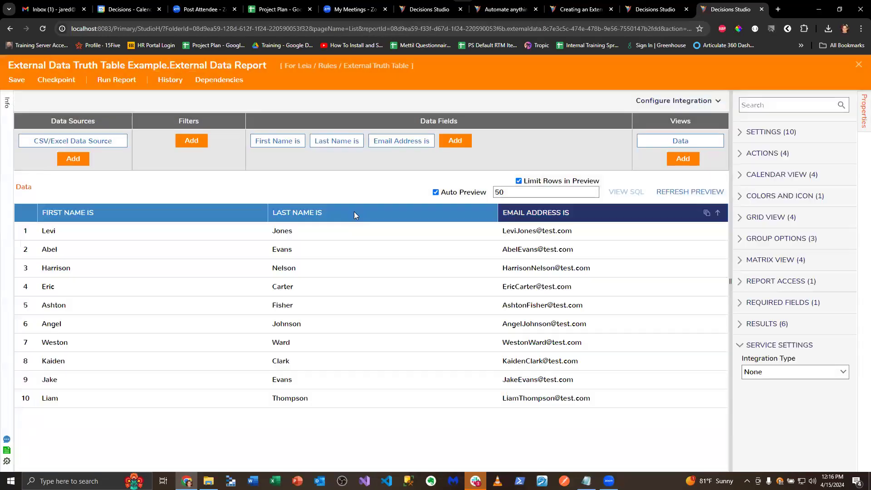
{"action": "left_click", "coordinate": [96, 141]}
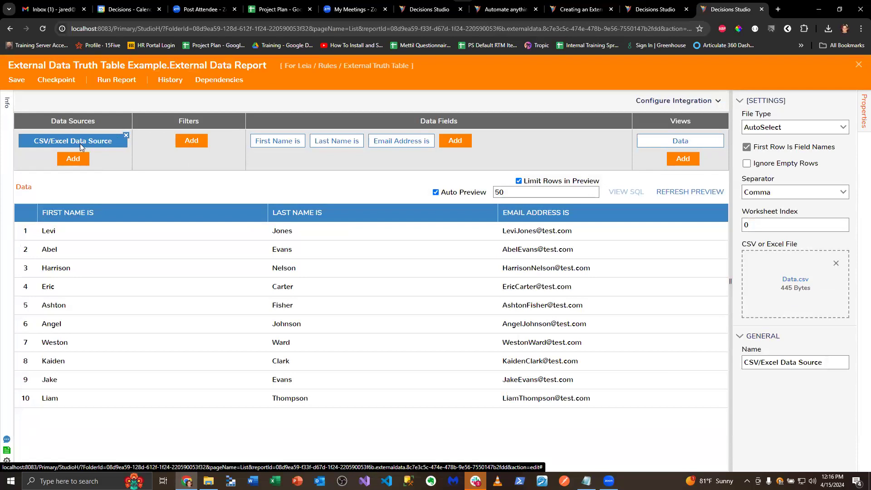
{"action": "left_click", "coordinate": [641, 145]}
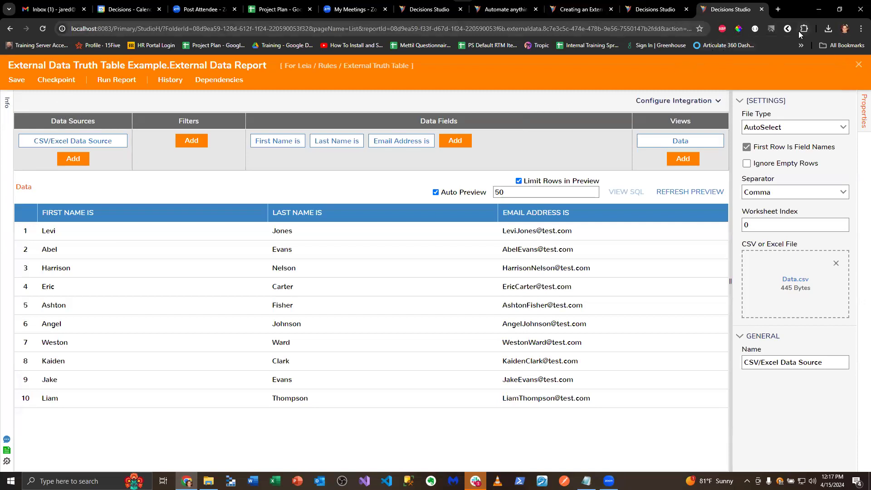
Return to the flow's browser tab, close the debugger, and close the flow designer without saving
{"action": "left_click", "coordinate": [671, 10]}
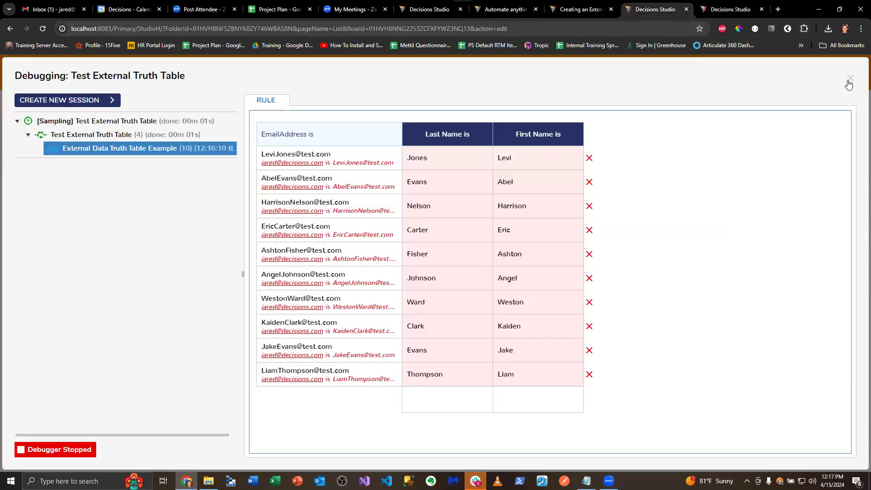
{"action": "left_click", "coordinate": [849, 82]}
{"action": "left_click", "coordinate": [859, 65]}
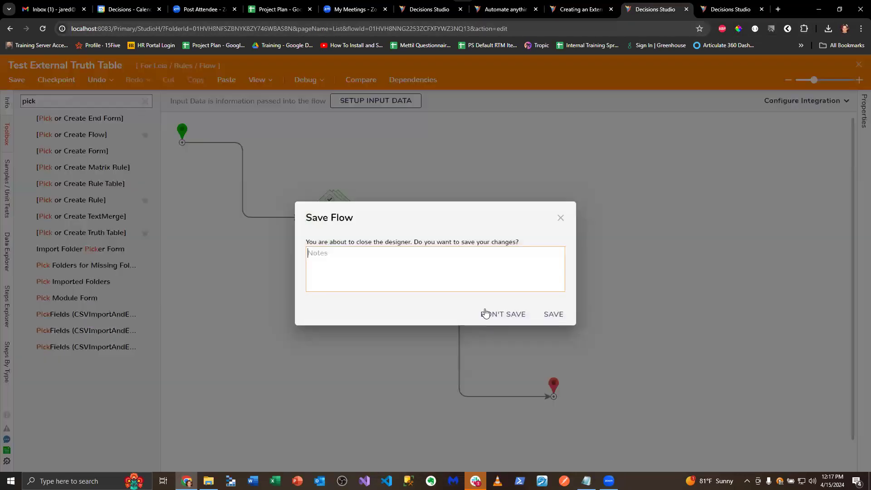
{"action": "left_click", "coordinate": [485, 313]}
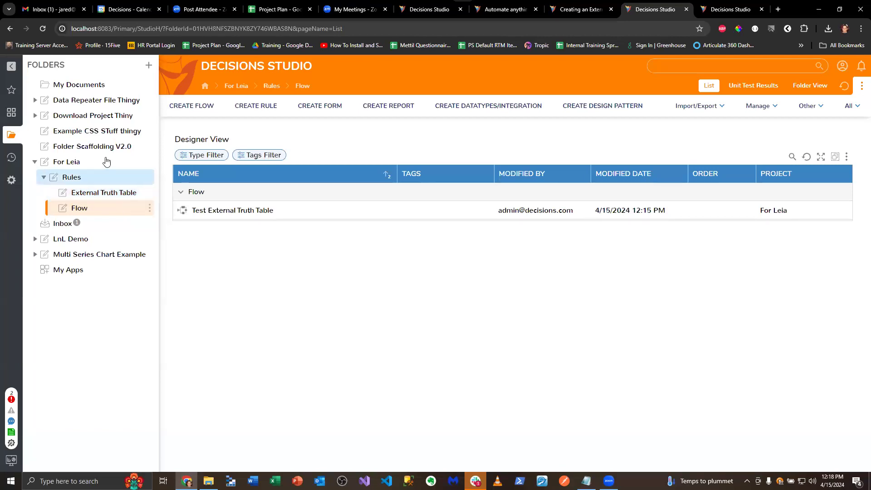
{"action": "left_click", "coordinate": [88, 176]}
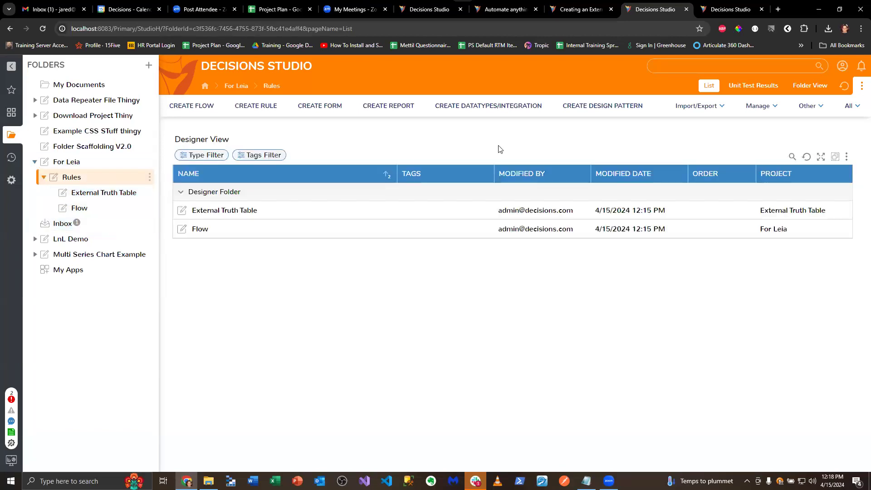
{"action": "left_click", "coordinate": [513, 107]}
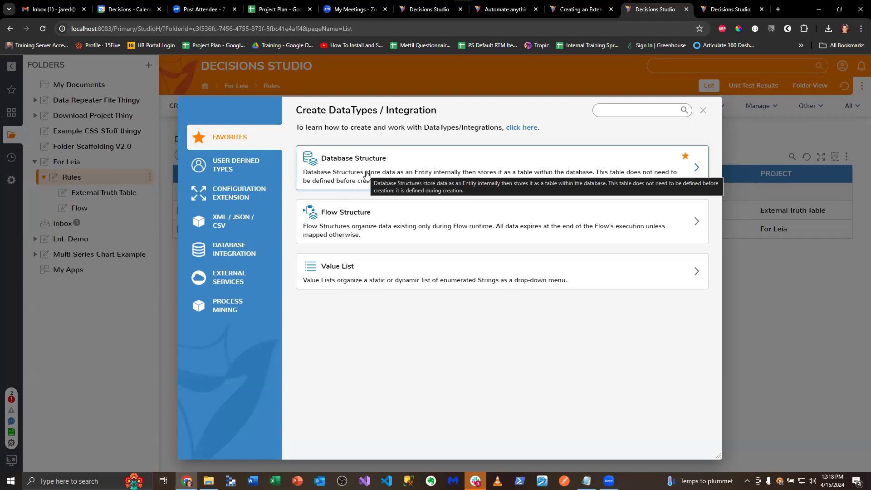
{"action": "left_click", "coordinate": [236, 165]}
{"action": "scroll", "coordinate": [399, 292], "scroll_direction": "down", "scroll_amount": 3}
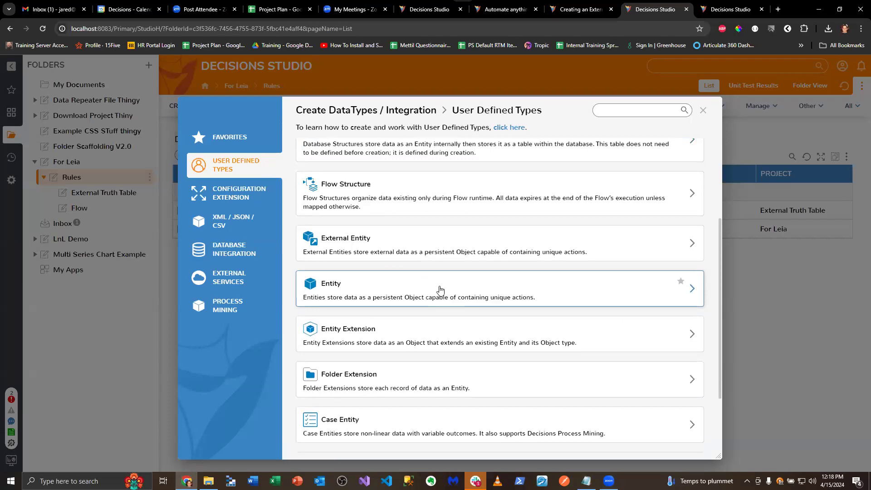
{"action": "left_click", "coordinate": [703, 110]}
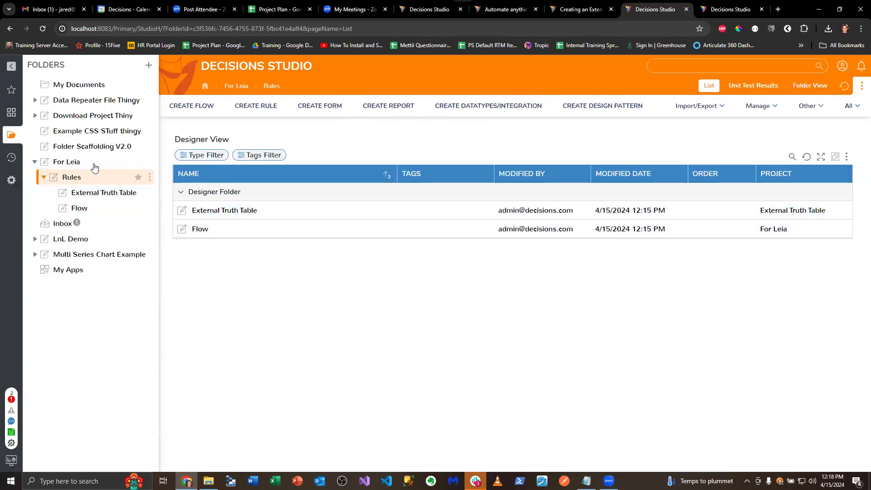
{"action": "left_click", "coordinate": [150, 162]}
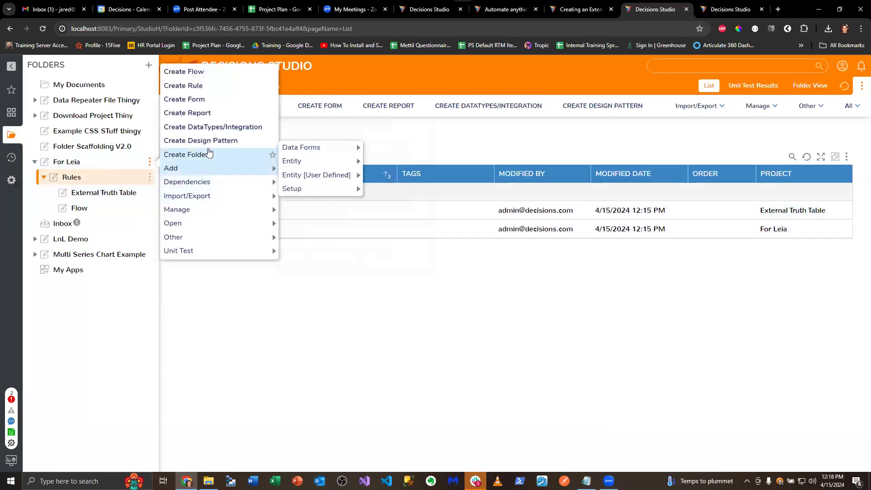
{"action": "left_click", "coordinate": [202, 155]}
{"action": "left_click", "coordinate": [492, 307]}
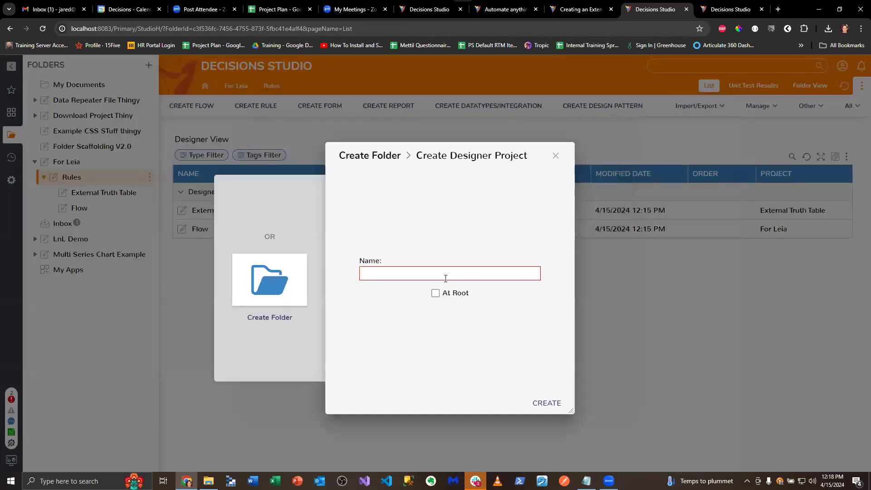
{"action": "left_click", "coordinate": [556, 156]}
Create a designer project named Data Types directly under the main project folder that contains Rules
{"action": "left_click", "coordinate": [72, 162]}
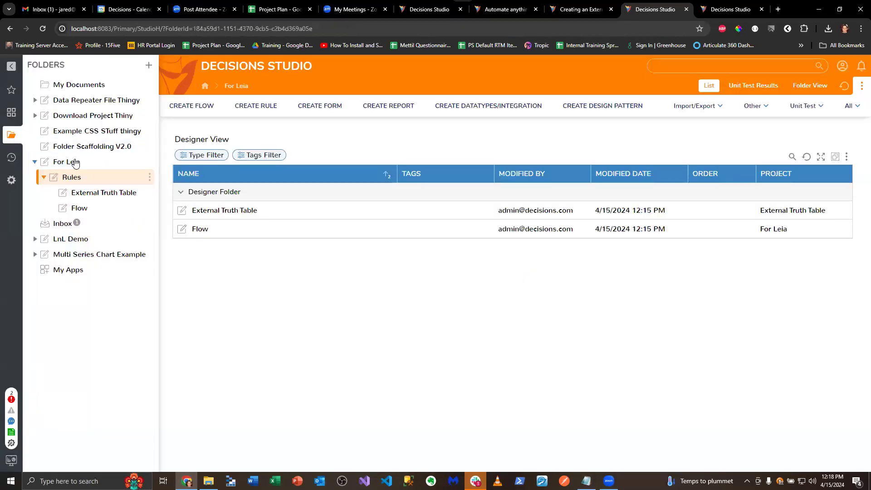
{"action": "right_click", "coordinate": [75, 162]}
{"action": "left_click", "coordinate": [420, 233]}
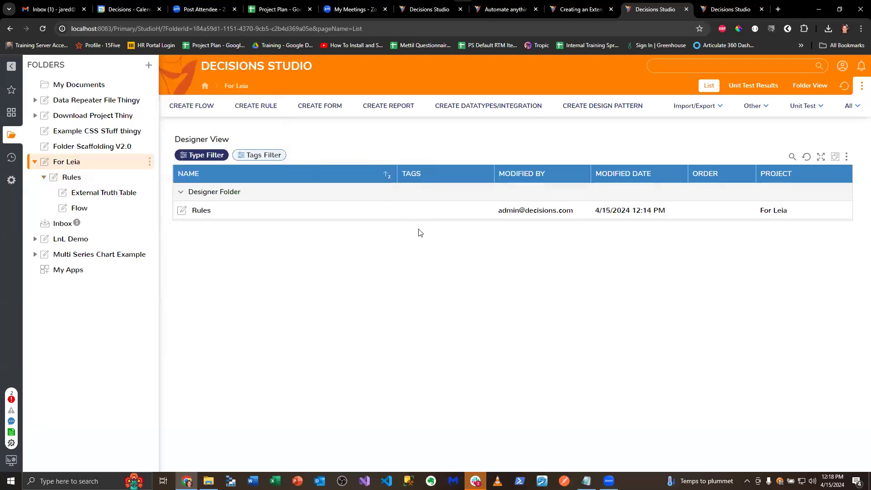
{"action": "left_click", "coordinate": [512, 313]}
{"action": "type", "text": "Data Types"}
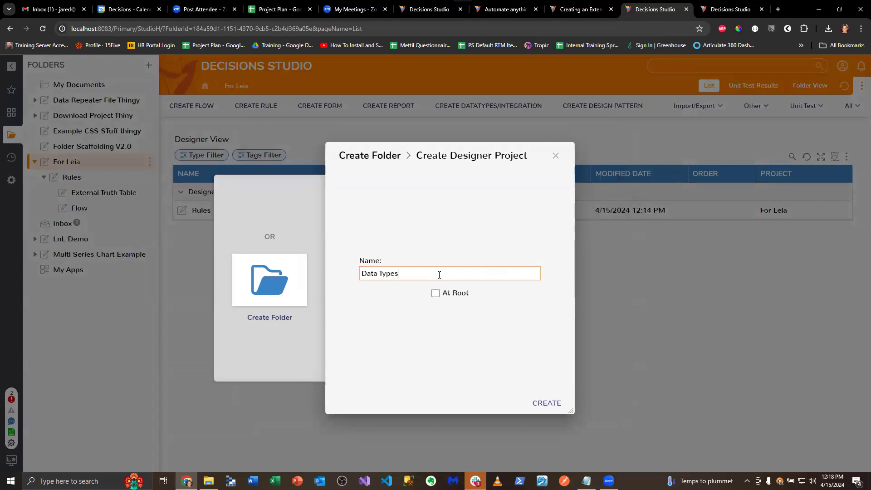
{"action": "left_click", "coordinate": [557, 400]}
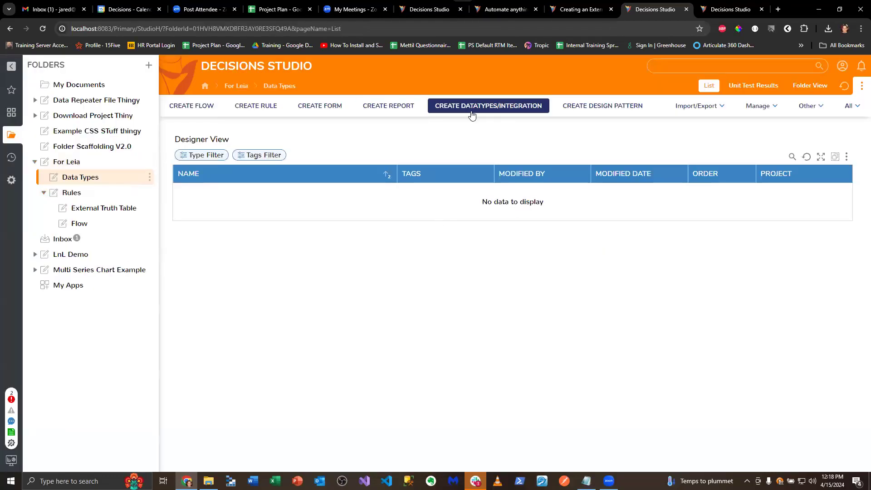
Create an Entity data type named EmailEntity in the Data Types folder, with a String field named Email
{"action": "left_click", "coordinate": [472, 116]}
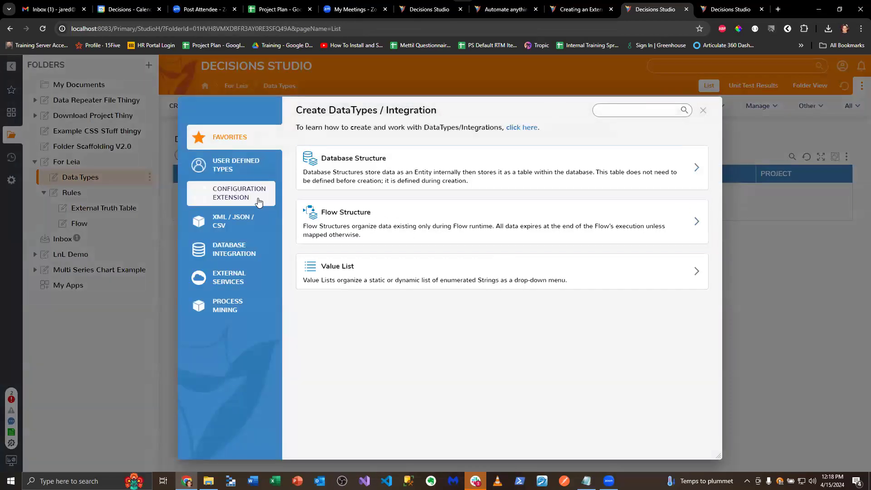
{"action": "left_click", "coordinate": [236, 165]}
{"action": "scroll", "coordinate": [371, 291], "scroll_direction": "down", "scroll_amount": 3}
{"action": "left_click", "coordinate": [371, 305]}
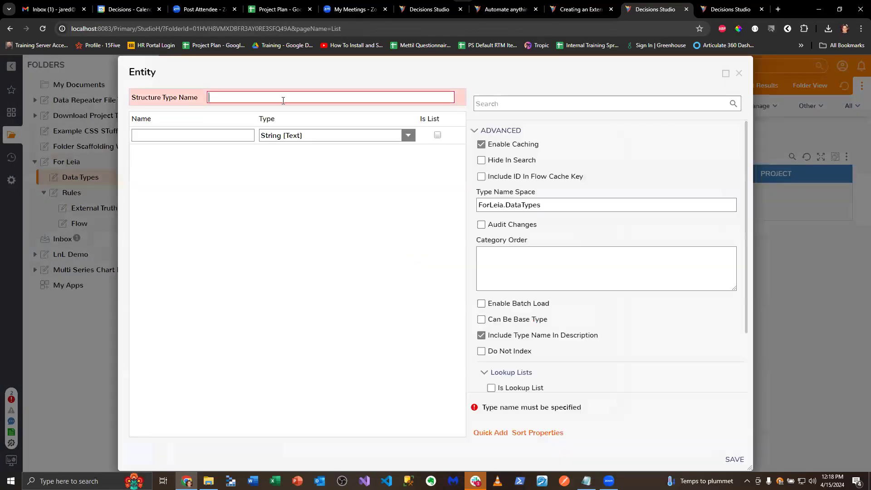
{"action": "type", "text": "M"}
{"action": "key", "text": "BackSpace"}
{"action": "type", "text": "M"}
{"action": "key", "text": "BackSpace"}
{"action": "type", "text": "EmailEntity"}
{"action": "left_click", "coordinate": [221, 135]}
{"action": "type", "text": "Email"}
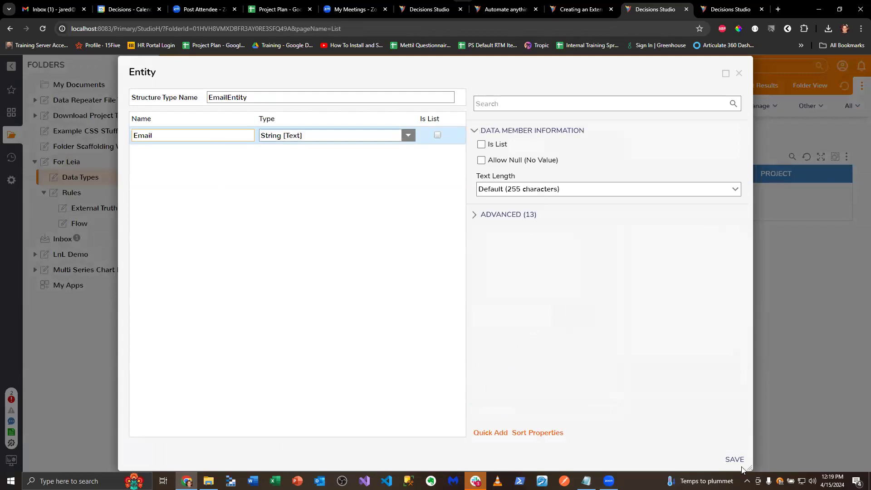
{"action": "left_click", "coordinate": [728, 457]}
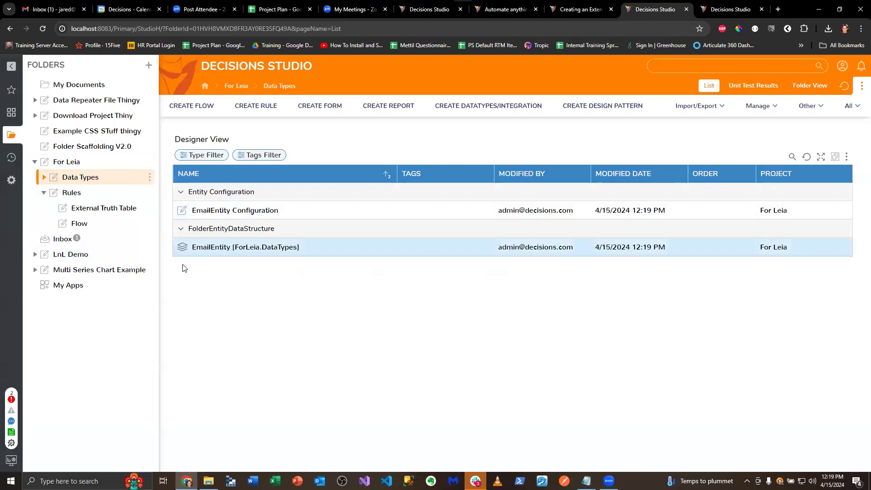
Create a folder named Data directly under the project folder that contains Data Types and Rules
{"action": "right_click", "coordinate": [103, 164]}
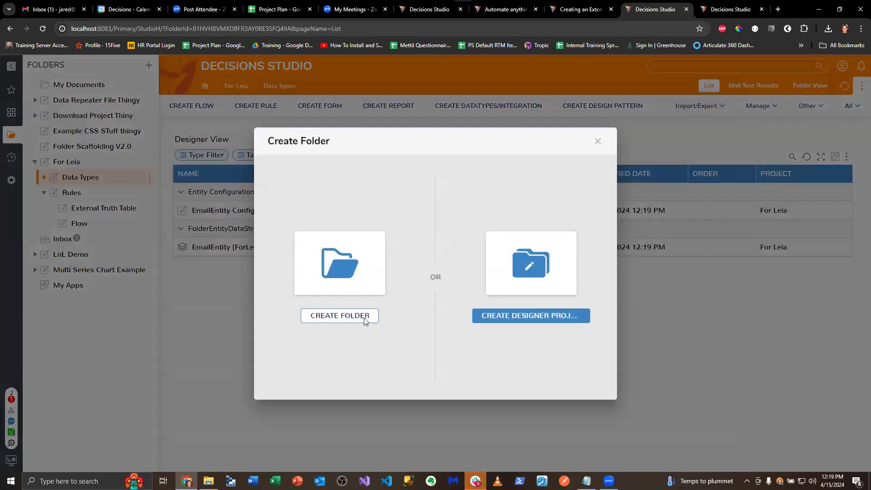
{"action": "left_click", "coordinate": [363, 319]}
{"action": "type", "text": "Data"}
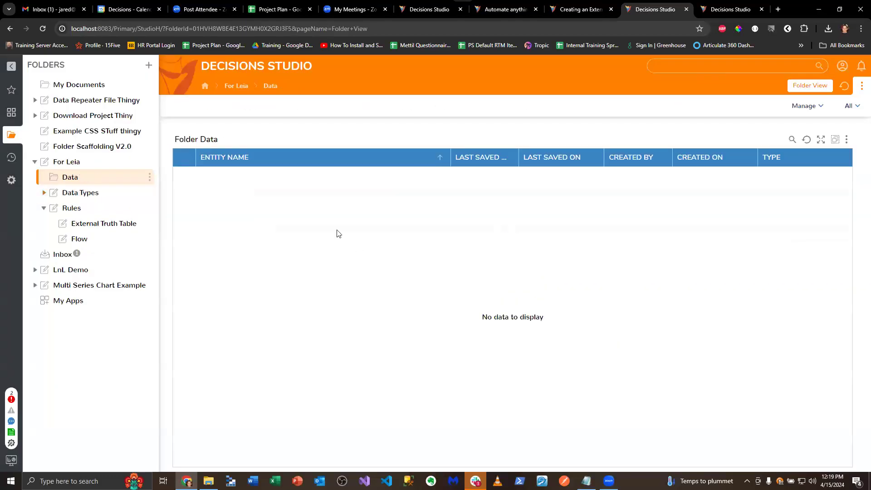
Open the Test External Truth Table flow and add the EmailEntity Create step, connected from the start step
{"action": "left_click", "coordinate": [84, 239]}
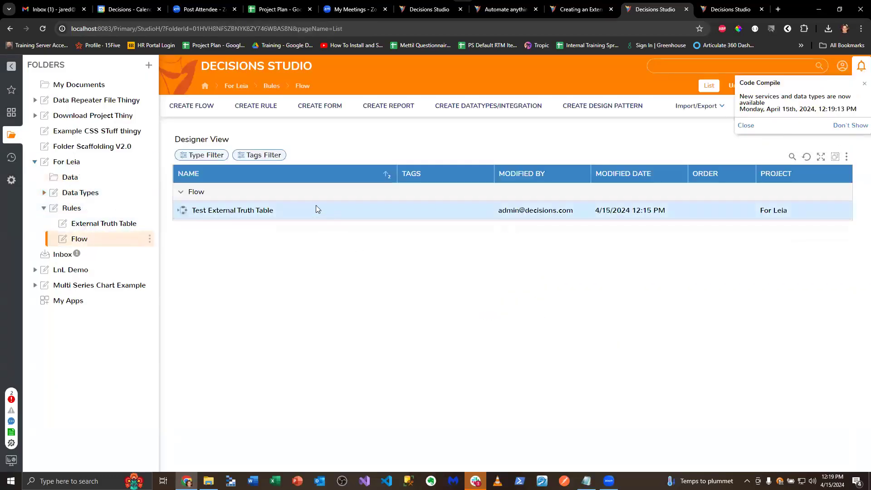
{"action": "left_click", "coordinate": [270, 211]}
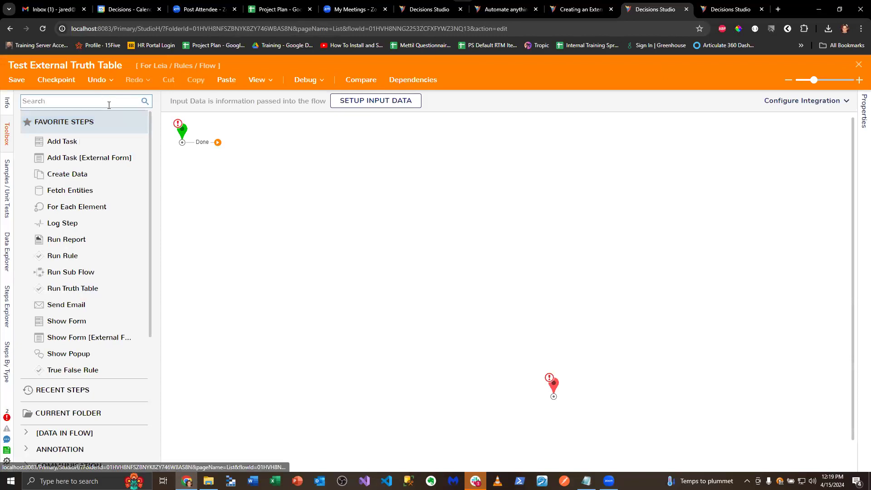
{"action": "left_click", "coordinate": [111, 103]}
{"action": "scroll", "coordinate": [107, 168], "scroll_direction": "down", "scroll_amount": 5}
{"action": "left_click", "coordinate": [25, 459]}
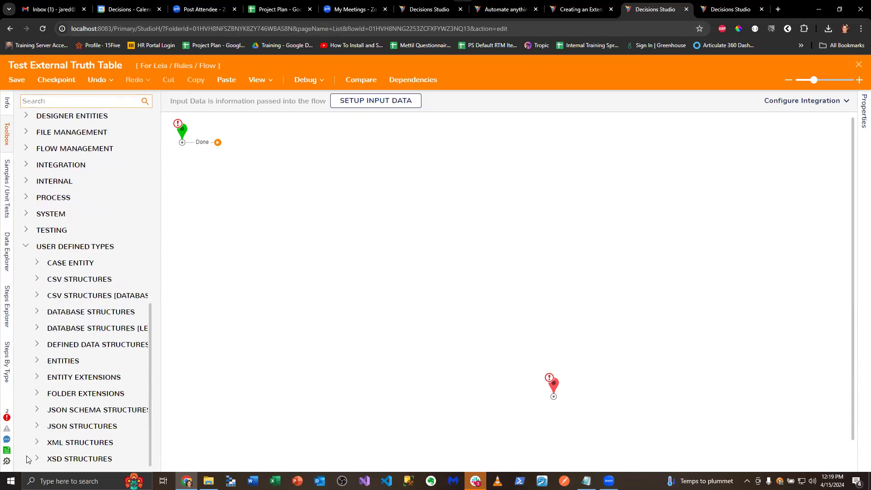
{"action": "left_click", "coordinate": [37, 362]}
{"action": "left_click", "coordinate": [49, 348]}
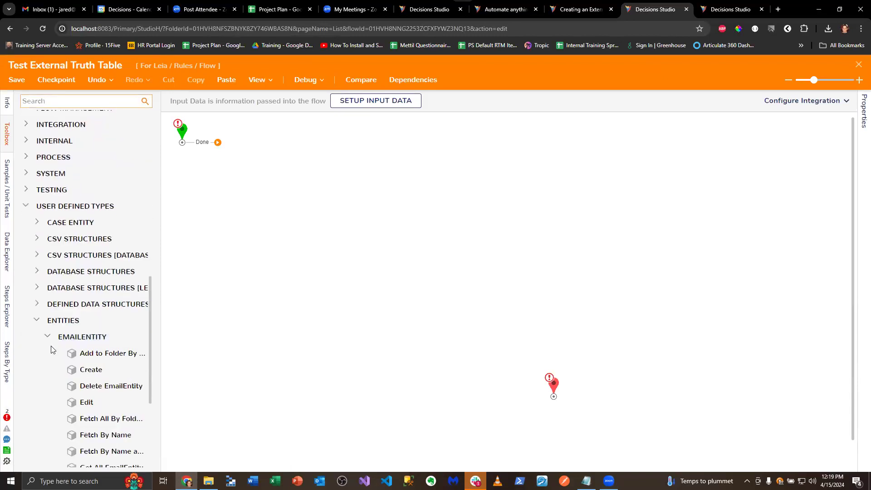
{"action": "left_click_drag", "start_coordinate": [87, 311], "coordinate": [313, 146]}
{"action": "left_click_drag", "start_coordinate": [216, 143], "coordinate": [309, 150]}
Set the Create EmailEntity step's Folder Id to the project's Data folder as a constant, and connect the step to the flow's end
{"action": "left_click", "coordinate": [838, 227]}
{"action": "left_click", "coordinate": [831, 272]}
{"action": "left_click", "coordinate": [840, 264]}
{"action": "left_click", "coordinate": [362, 203]}
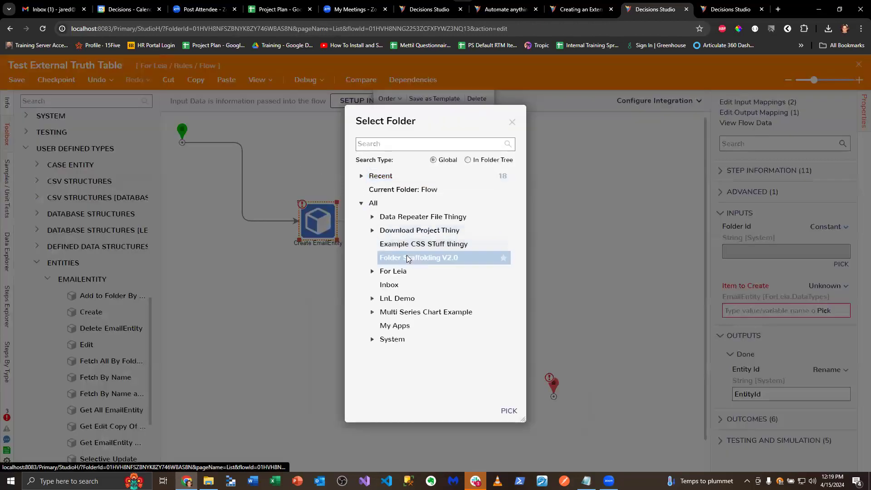
{"action": "left_click", "coordinate": [372, 271]}
{"action": "left_click", "coordinate": [390, 284]}
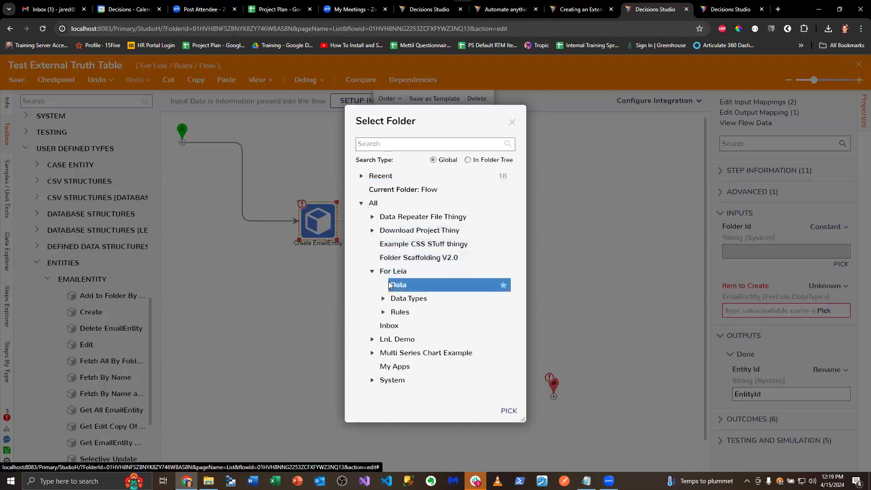
{"action": "left_click", "coordinate": [508, 411]}
{"action": "left_click_drag", "start_coordinate": [366, 221], "coordinate": [553, 396]}
Map the Item to Create by its individual fields and set its Name to a constant holding the first contact's e-mail address
{"action": "left_click", "coordinate": [826, 286]}
{"action": "left_click", "coordinate": [763, 280]}
{"action": "scroll", "coordinate": [755, 307], "scroll_direction": "down", "scroll_amount": 13}
{"action": "scroll", "coordinate": [767, 314], "scroll_direction": "up", "scroll_amount": 2}
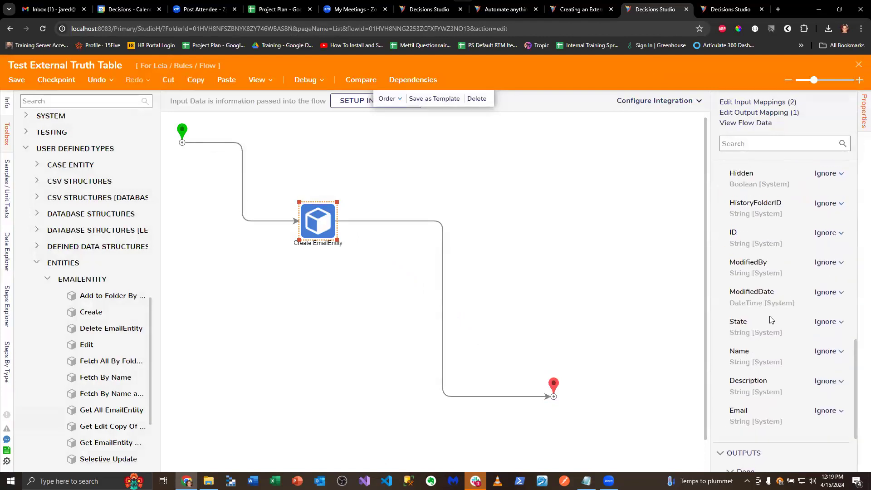
{"action": "left_click", "coordinate": [826, 351]}
{"action": "left_click", "coordinate": [762, 312]}
{"action": "left_click", "coordinate": [755, 376]}
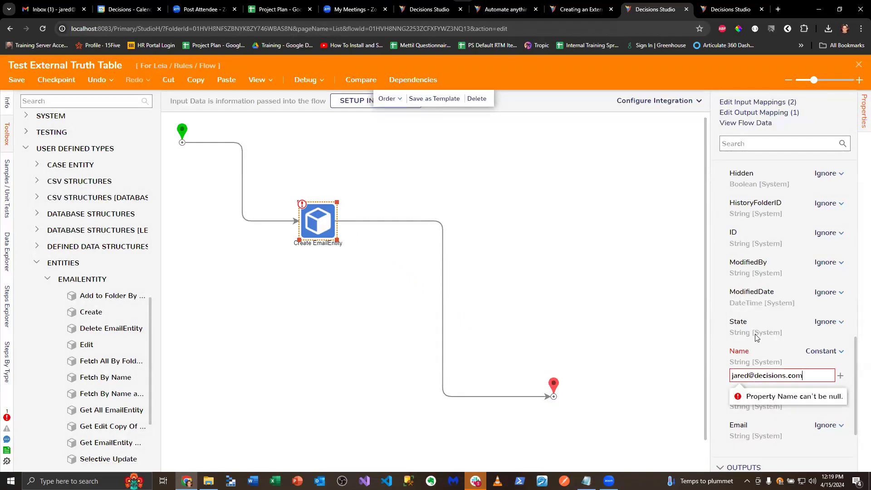
Set the new entity's Email field to a constant with the same e-mail address as its Name
{"action": "left_click", "coordinate": [826, 425]}
{"action": "left_click", "coordinate": [755, 429]}
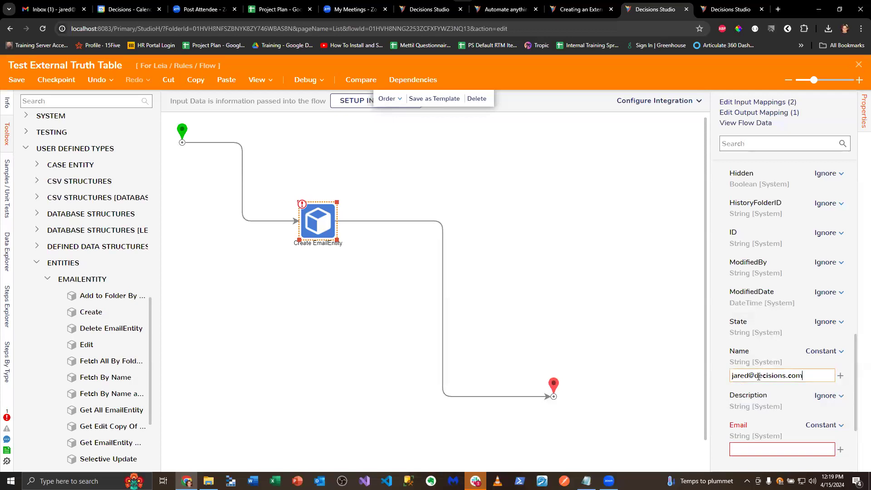
{"action": "left_click", "coordinate": [751, 448]}
{"action": "type", "text": "8.19.0.72967"}
{"action": "key", "text": "ctrl+z"}
{"action": "left_click", "coordinate": [820, 373]}
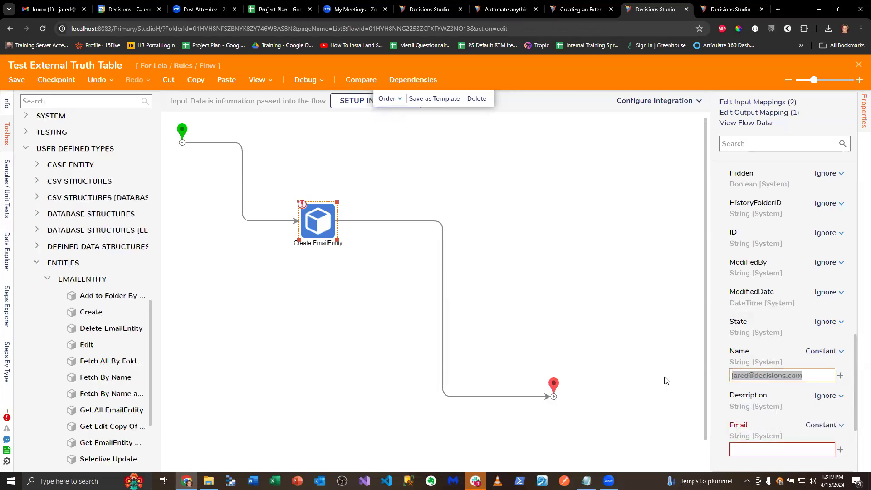
{"action": "left_click", "coordinate": [739, 450]}
{"action": "key", "text": "ctrl+v"}
{"action": "left_click", "coordinate": [543, 282]}
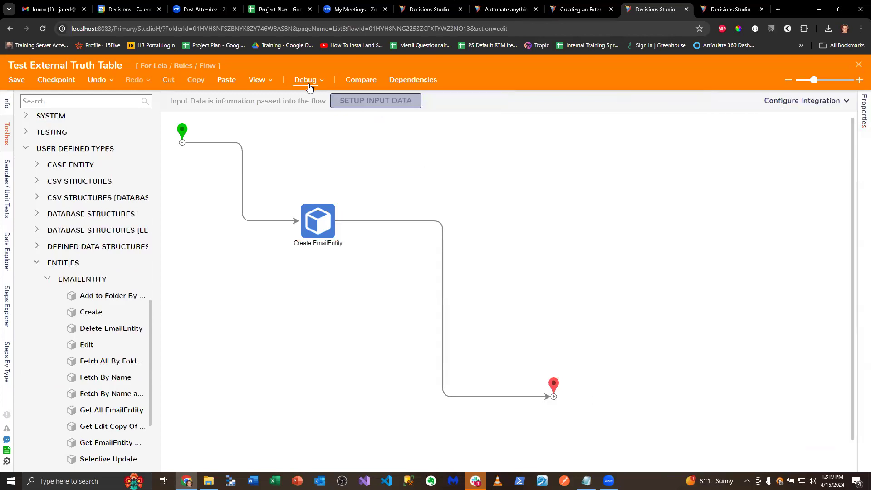
Debug the flow to create the first EmailEntity record, and close the debugger
{"action": "left_click", "coordinate": [309, 87]}
{"action": "left_click", "coordinate": [471, 216]}
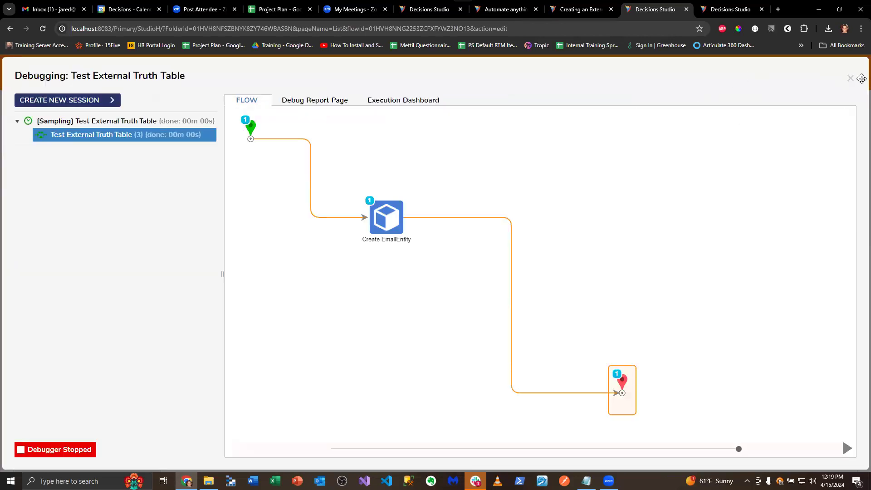
{"action": "left_click", "coordinate": [851, 78]}
Replace the Name and Email constants of the Create EmailEntity step with a second contact's e-mail address
{"action": "left_click", "coordinate": [320, 218]}
{"action": "scroll", "coordinate": [743, 417], "scroll_direction": "down", "scroll_amount": 5}
{"action": "scroll", "coordinate": [744, 417], "scroll_direction": "down", "scroll_amount": 3}
{"action": "double_click", "coordinate": [753, 254]}
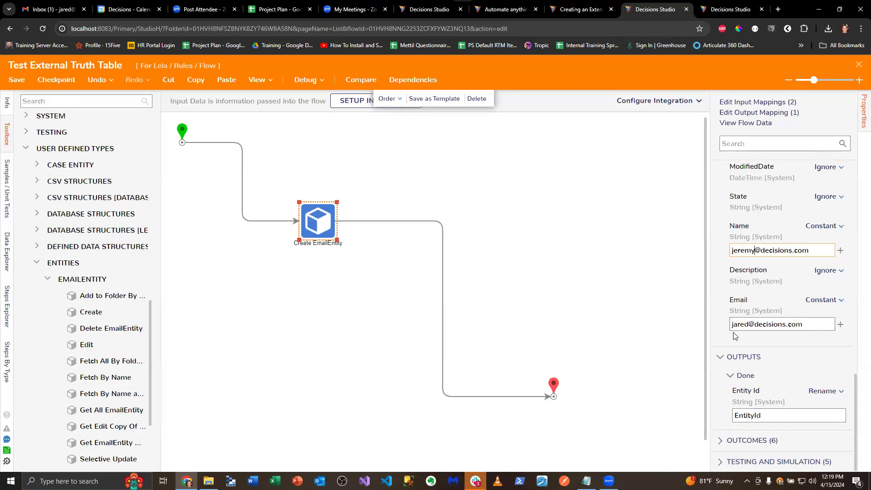
{"action": "double_click", "coordinate": [748, 325]}
{"action": "type", "text": "jeremy"}
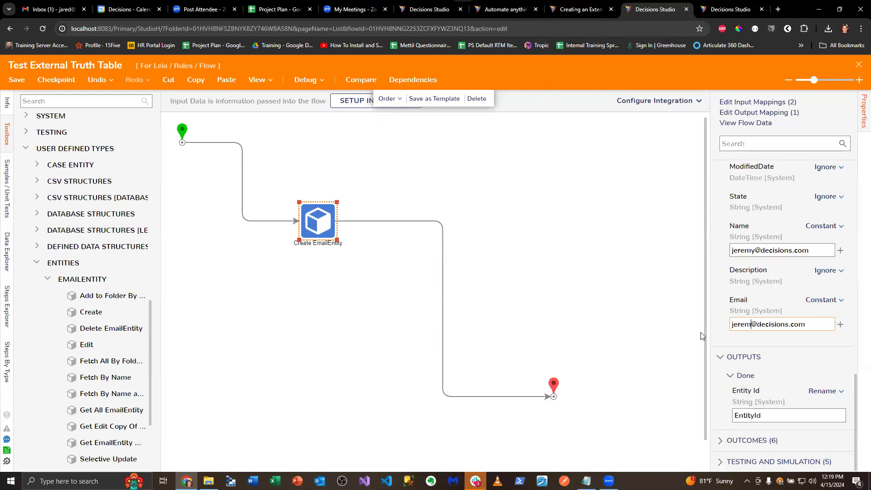
{"action": "left_click", "coordinate": [479, 183]}
Debug the flow to create the second EmailEntity record, close the debugger, and save and close the flow
{"action": "left_click", "coordinate": [305, 80]}
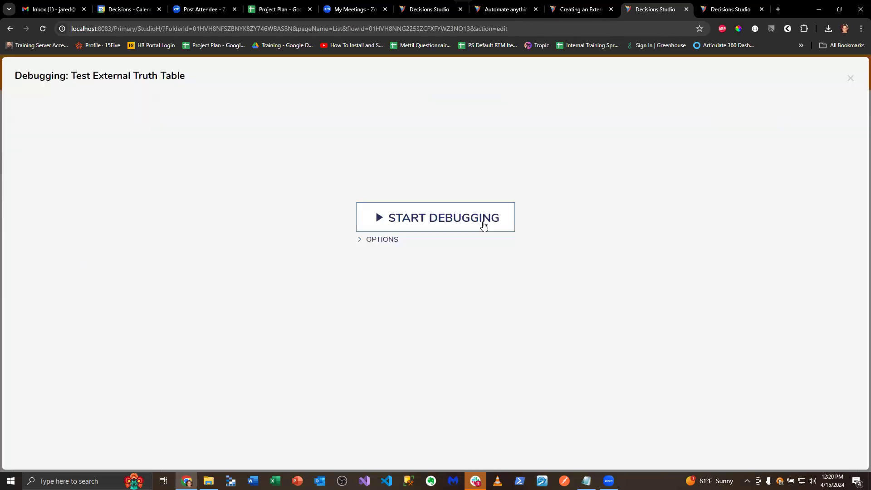
{"action": "left_click", "coordinate": [484, 224]}
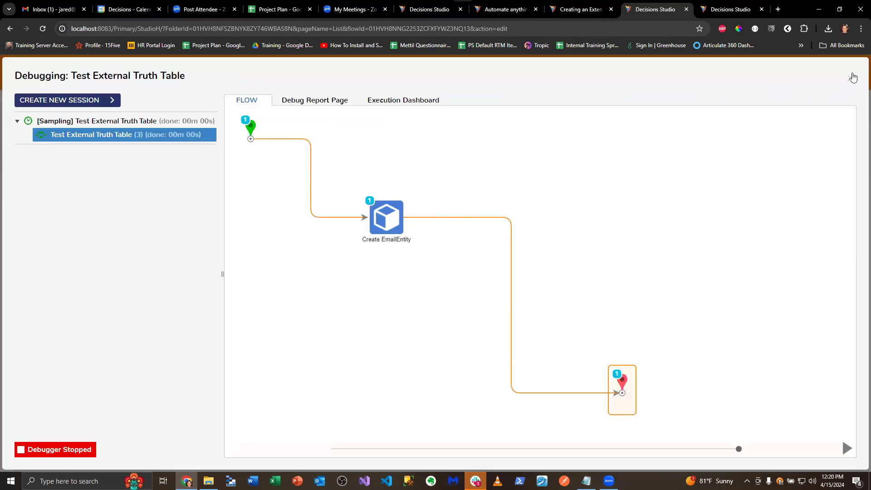
{"action": "left_click", "coordinate": [851, 77]}
{"action": "left_click", "coordinate": [859, 68]}
{"action": "left_click", "coordinate": [554, 313]}
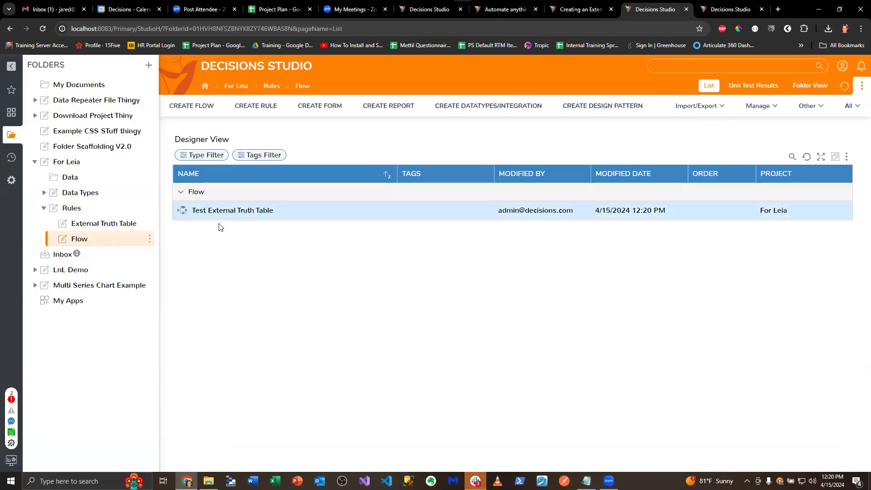
Create an External Data Truth Table named Email External Truth Table in the project's External Truth Table folder
{"action": "left_click", "coordinate": [93, 223]}
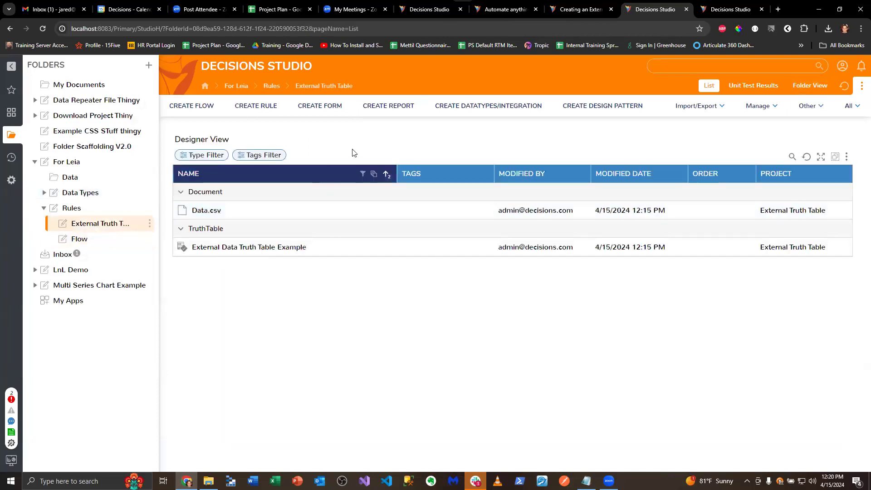
{"action": "left_click", "coordinate": [257, 107]}
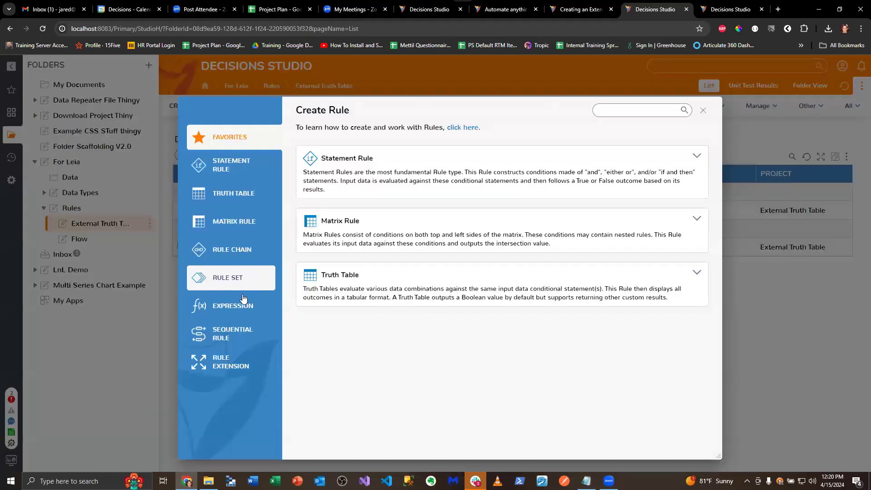
{"action": "left_click", "coordinate": [233, 193]}
{"action": "left_click", "coordinate": [360, 227]}
{"action": "triple_click", "coordinate": [410, 250]}
{"action": "type", "text": "M"}
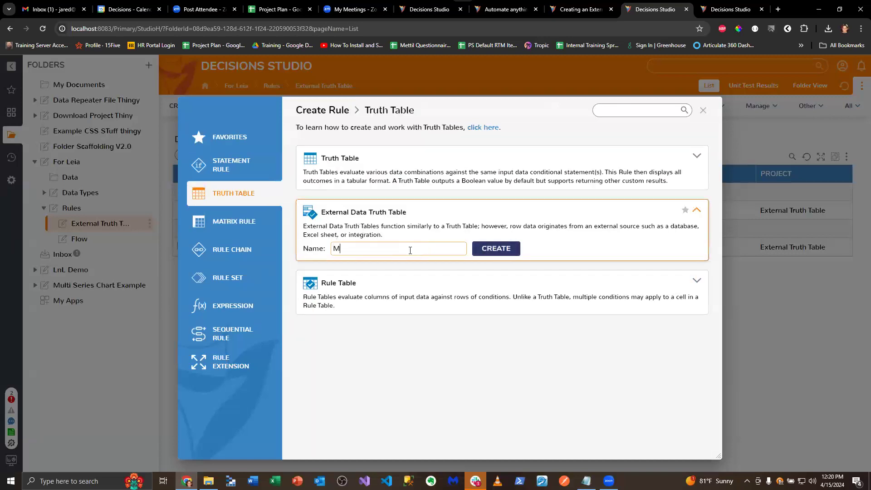
{"action": "key", "text": "BackSpace"}
{"action": "type", "text": "Email External Truth Table"}
{"action": "key", "text": "Return"}
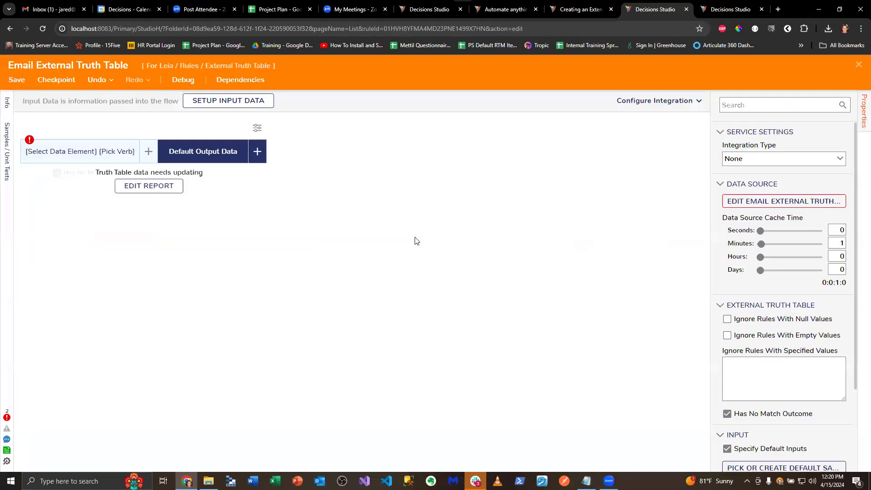
{"action": "left_click", "coordinate": [172, 190]}
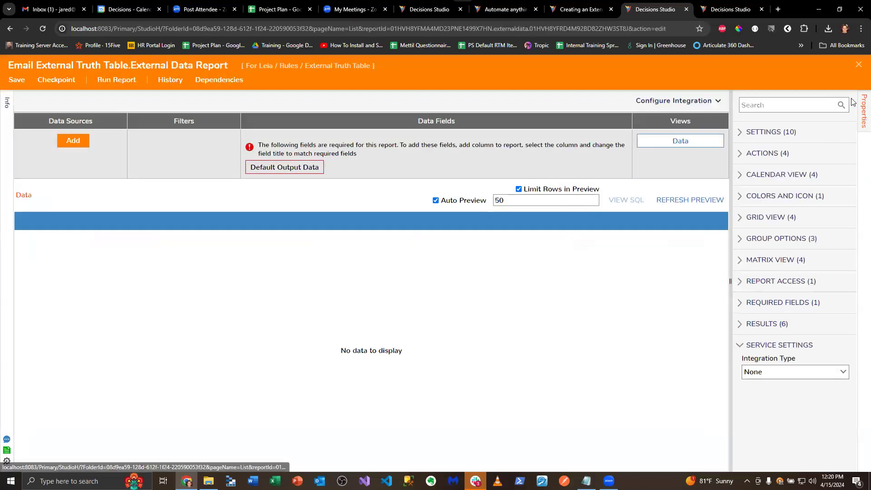
{"action": "left_click", "coordinate": [859, 65]}
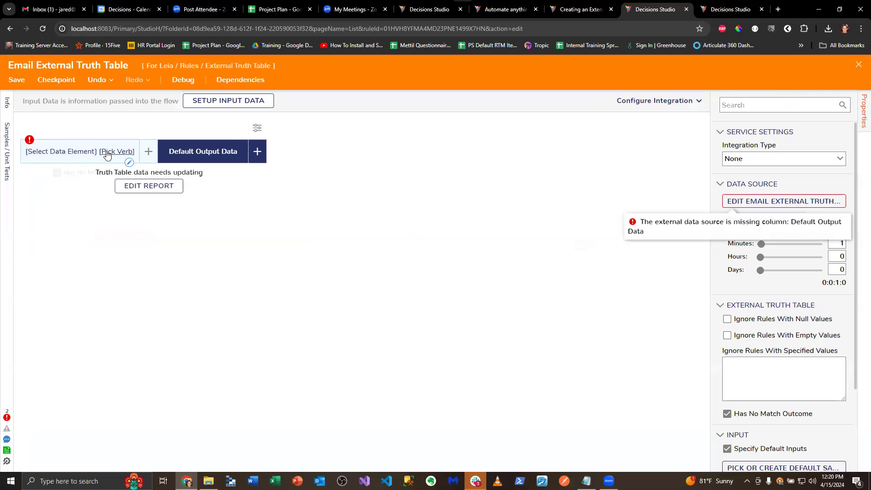
{"action": "left_click", "coordinate": [75, 156]}
{"action": "left_click", "coordinate": [72, 157]}
{"action": "left_click", "coordinate": [71, 157]}
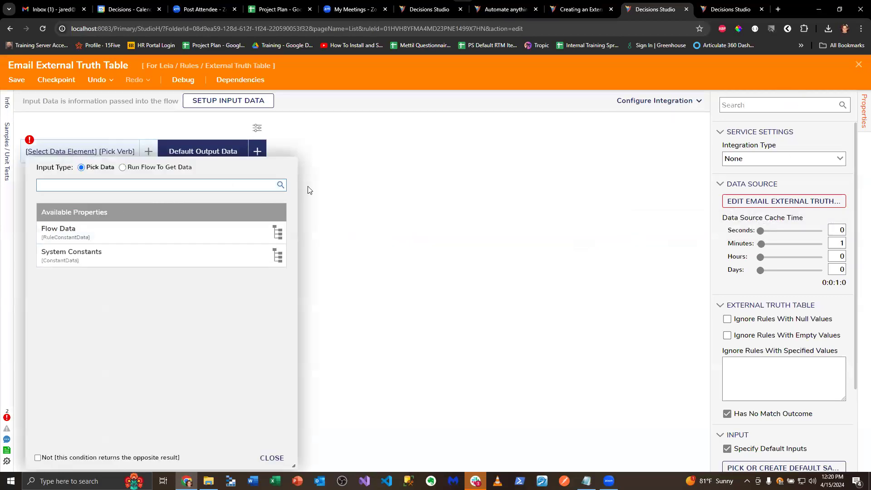
{"action": "left_click", "coordinate": [361, 186]}
Open the truth table's external data report and add Email Entity from the user defined types as its data source
{"action": "left_click", "coordinate": [784, 201]}
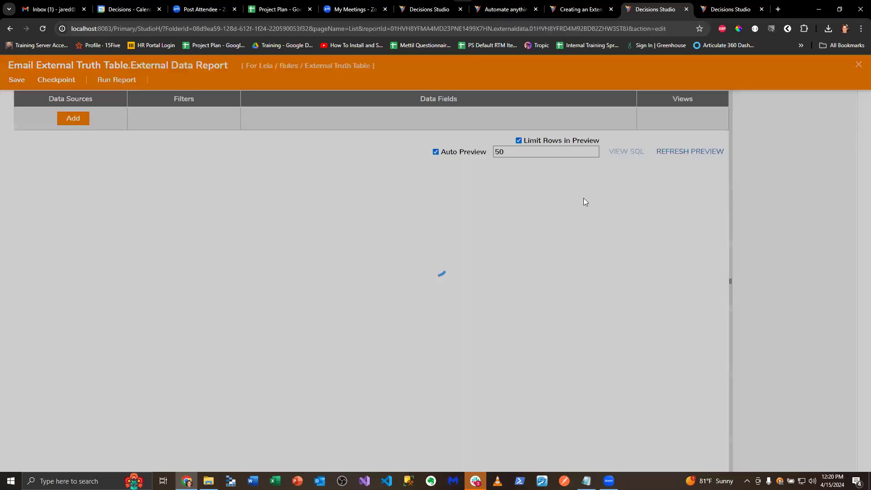
{"action": "left_click", "coordinate": [73, 140]}
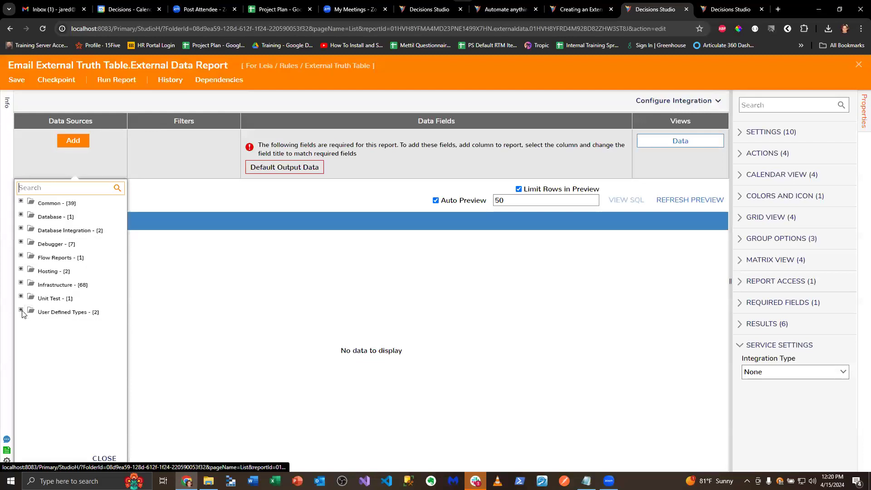
{"action": "left_click", "coordinate": [21, 310]}
{"action": "left_click", "coordinate": [31, 337]}
{"action": "left_click", "coordinate": [61, 353]}
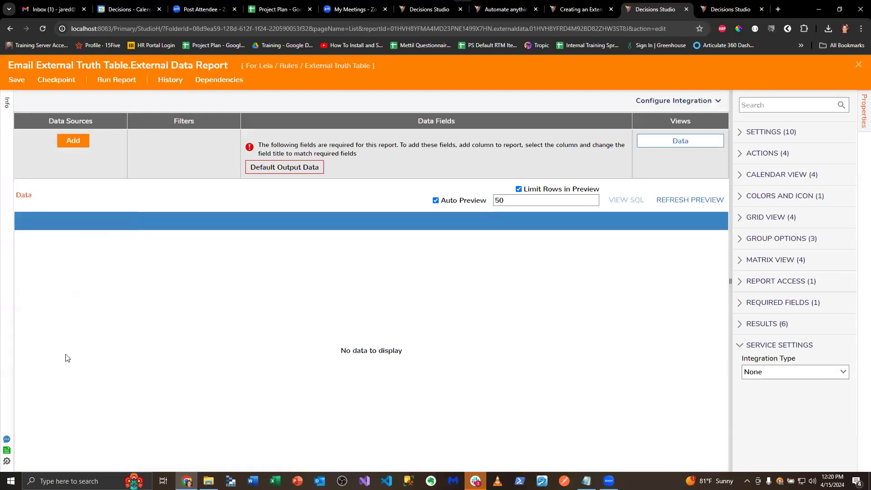
Add the Email column of Email Entity to the report's data fields
{"action": "left_click", "coordinate": [270, 142]}
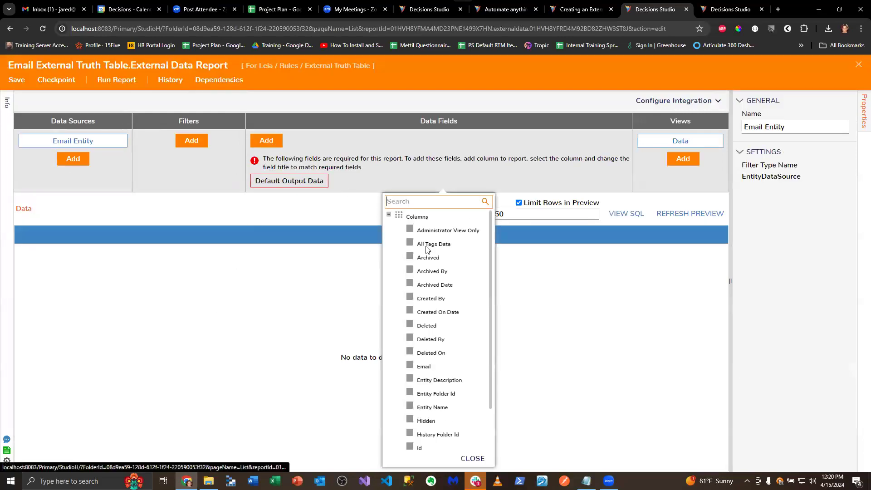
{"action": "left_click", "coordinate": [411, 366]}
{"action": "left_click", "coordinate": [568, 372]}
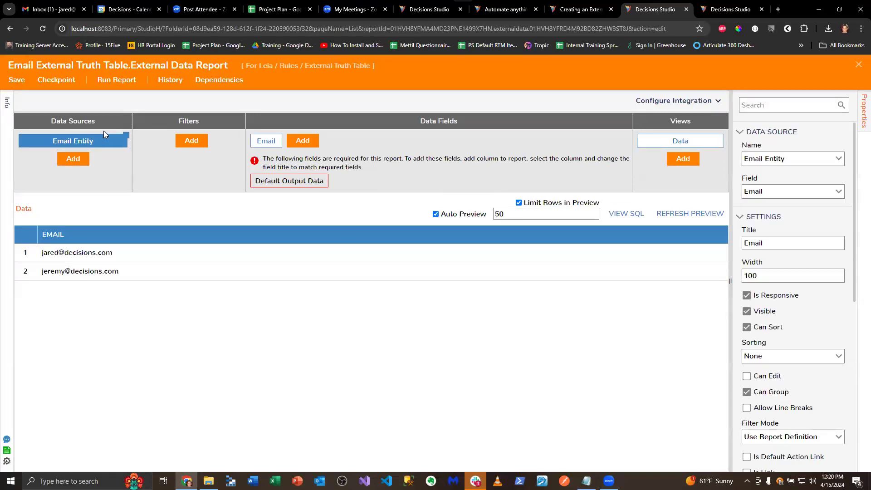
Save the external data report without notes and return to the Email External Truth Table
{"action": "key", "text": "ctrl+s"}
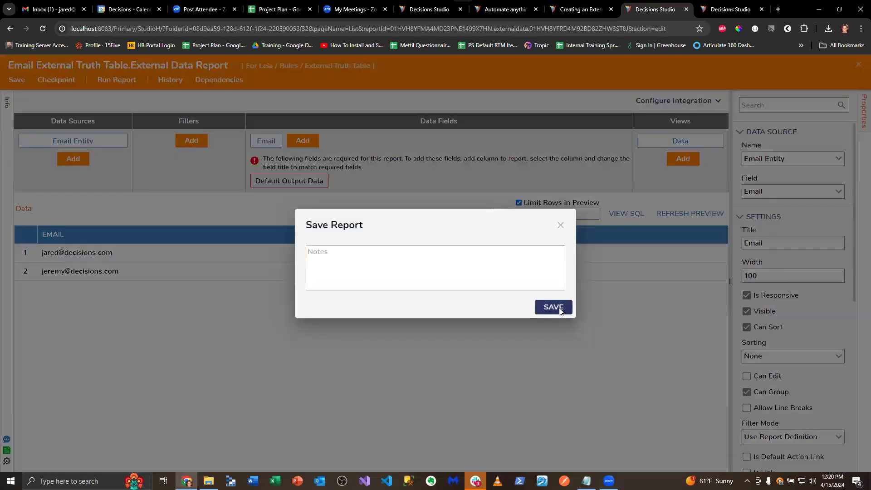
{"action": "left_click", "coordinate": [563, 308]}
{"action": "left_click", "coordinate": [859, 68]}
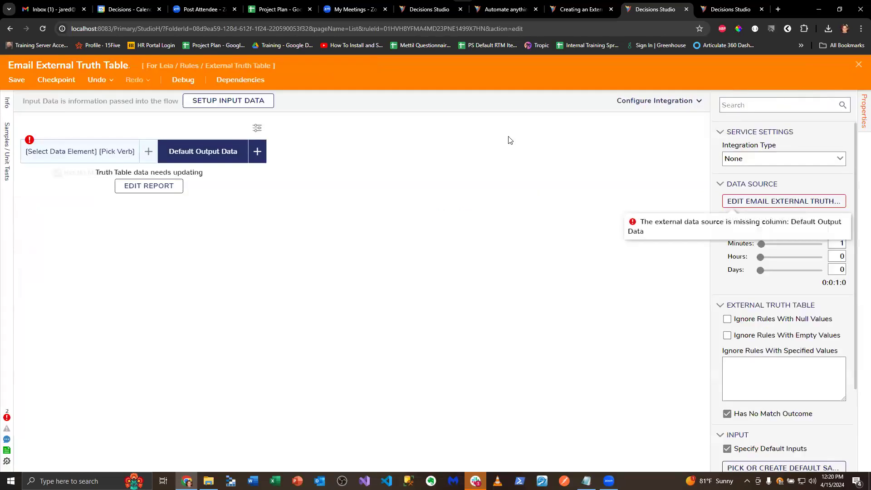
Define a String input named EmailToTest for the truth table, saving and closing the input data definition
{"action": "left_click", "coordinate": [229, 100]}
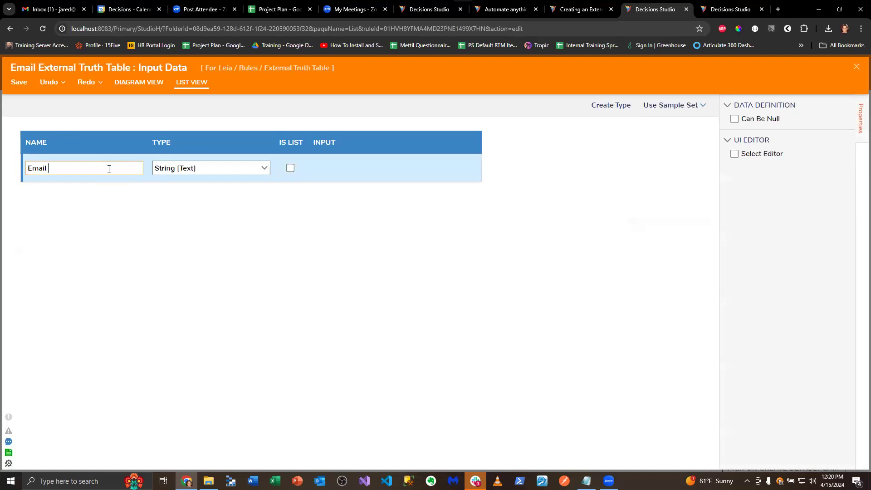
{"action": "type", "text": "Test"}
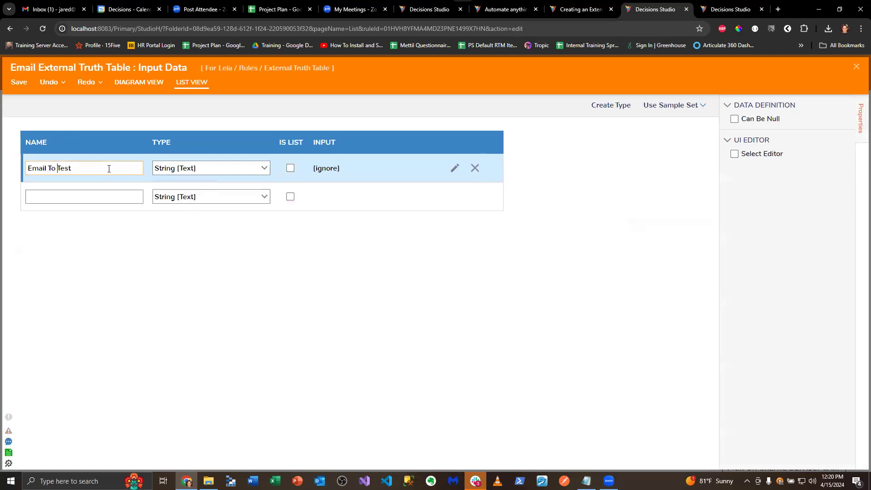
{"action": "left_click", "coordinate": [32, 84]}
{"action": "left_click", "coordinate": [562, 290]}
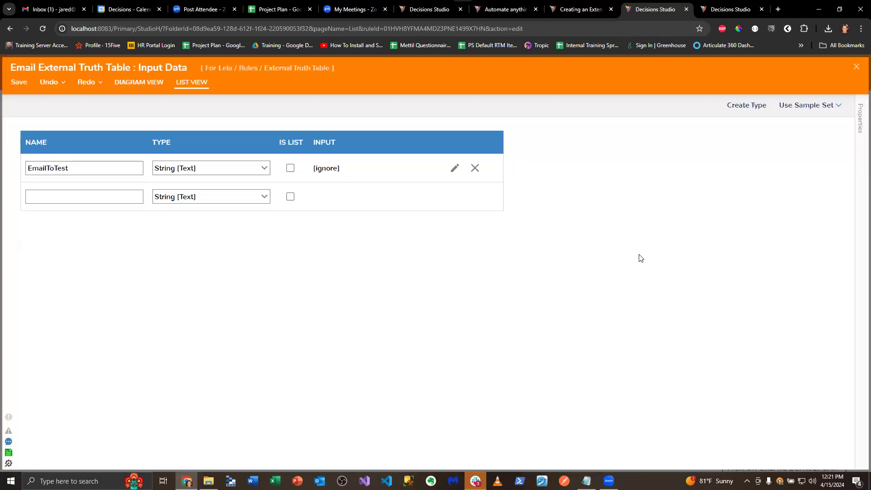
{"action": "left_click", "coordinate": [856, 68]}
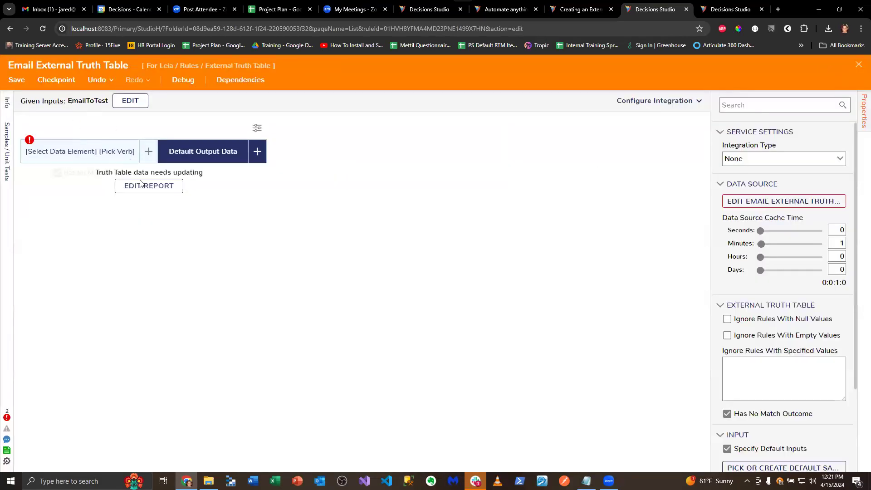
Set the truth table's condition to check EmailToTest with the Equals text rule
{"action": "left_click", "coordinate": [72, 151]}
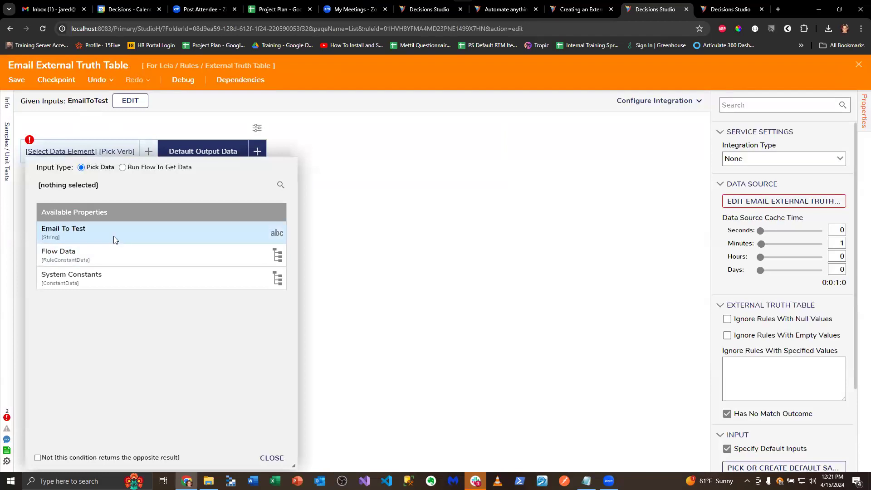
{"action": "left_click", "coordinate": [113, 236]}
{"action": "left_click", "coordinate": [277, 459]}
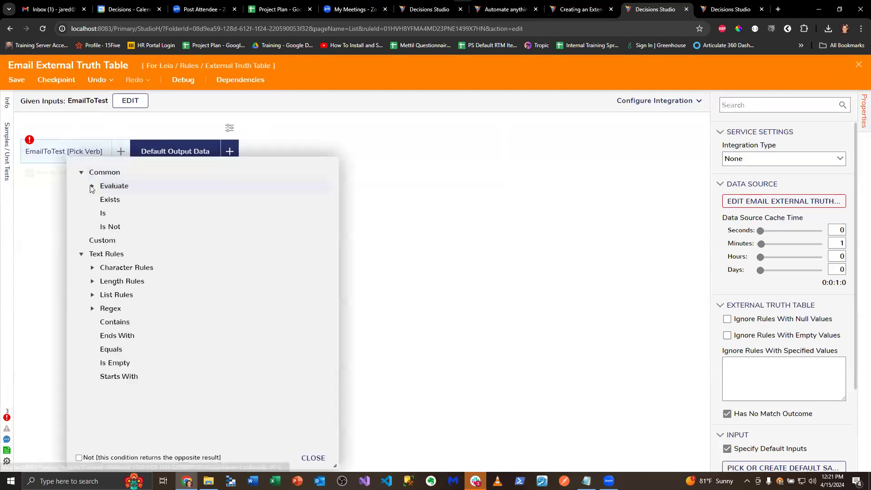
{"action": "left_click", "coordinate": [143, 349]}
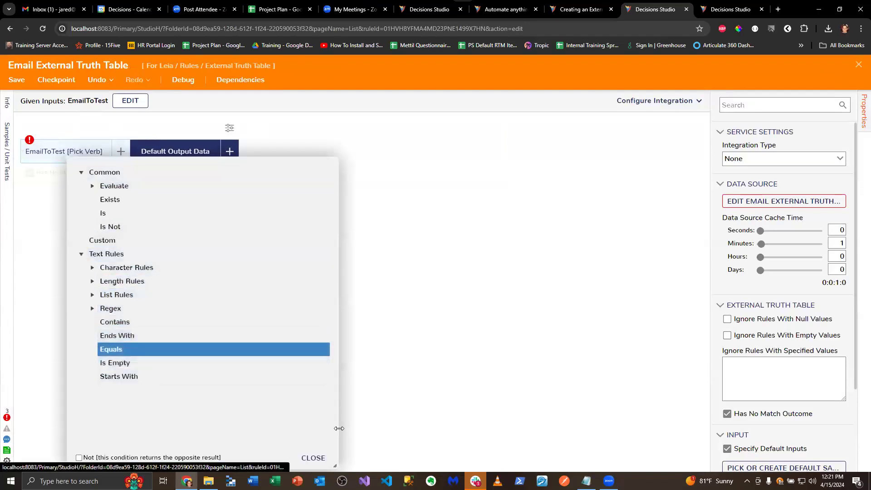
{"action": "left_click", "coordinate": [313, 458]}
Check the external data report's required fields and close both the report and the truth table, saving the changes
{"action": "left_click", "coordinate": [784, 201]}
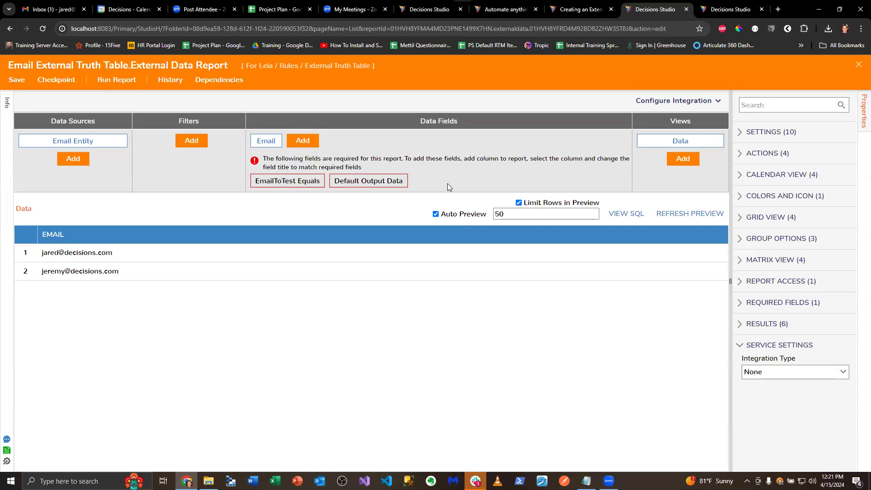
{"action": "left_click", "coordinate": [858, 66]}
{"action": "left_click", "coordinate": [859, 66]}
{"action": "left_click", "coordinate": [550, 319]}
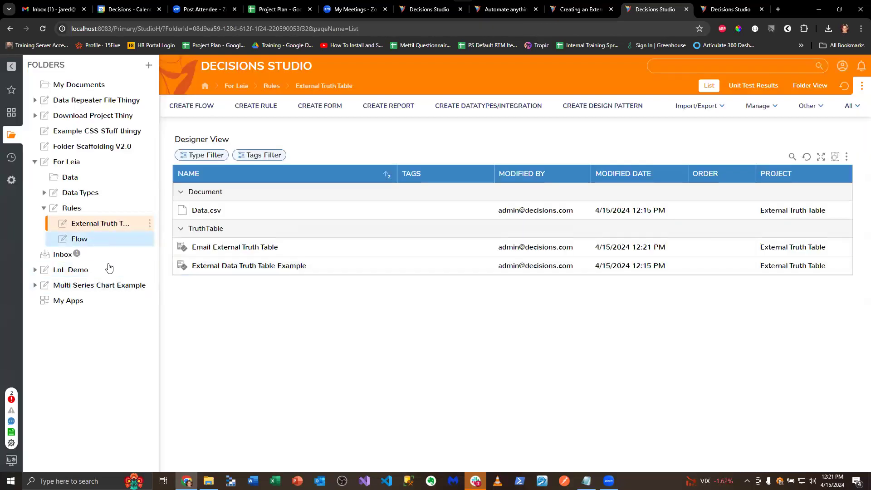
Add a String field named Outcome to the EmailEntity data structure in the Data Types folder and save it
{"action": "left_click", "coordinate": [96, 193]}
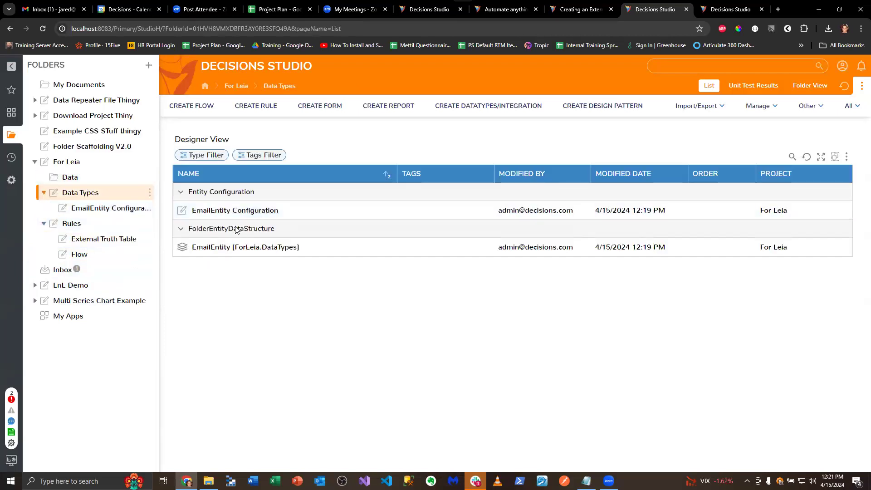
{"action": "right_click", "coordinate": [257, 245]}
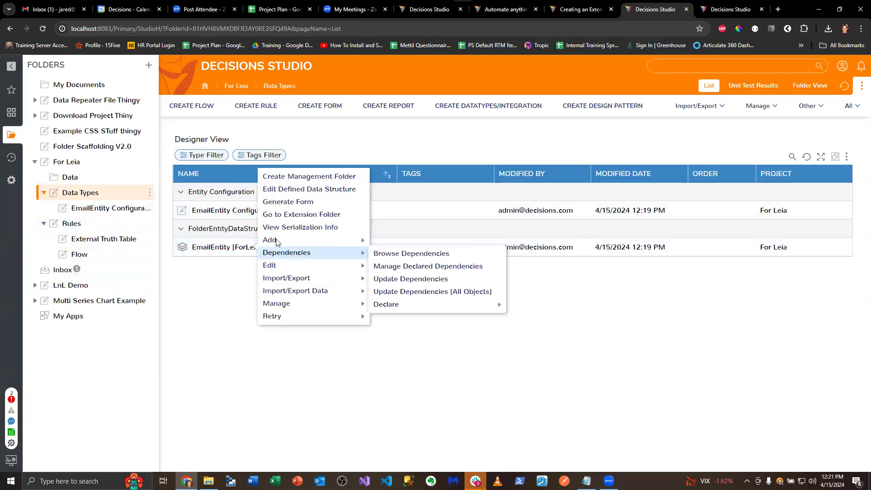
{"action": "left_click", "coordinate": [290, 132]}
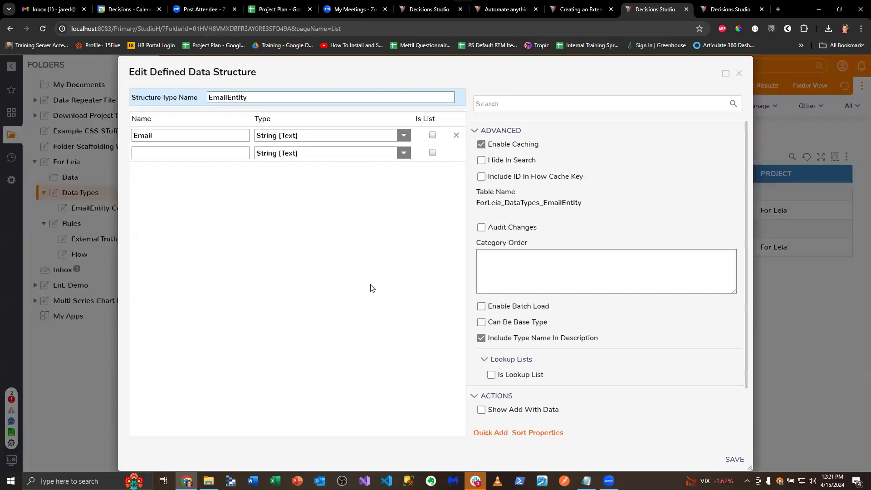
{"action": "left_click", "coordinate": [196, 153]}
{"action": "type", "text": "O"}
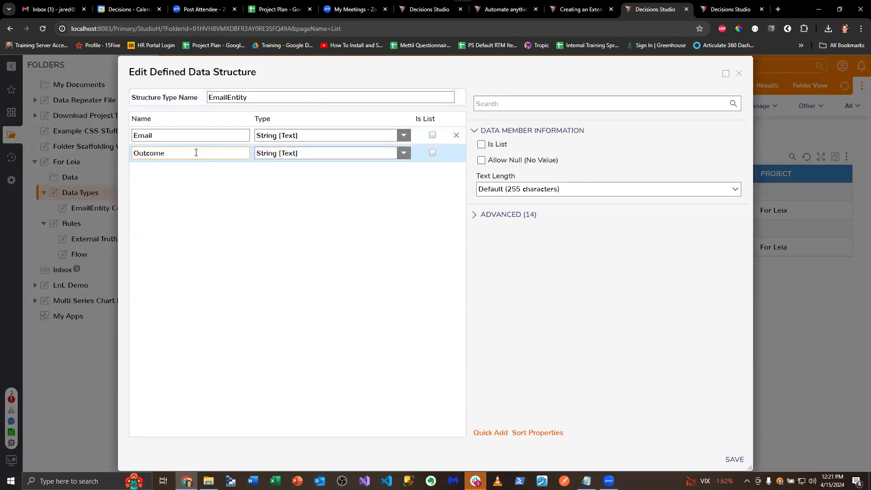
{"action": "type", "text": "utcome"}
{"action": "left_click", "coordinate": [735, 459]}
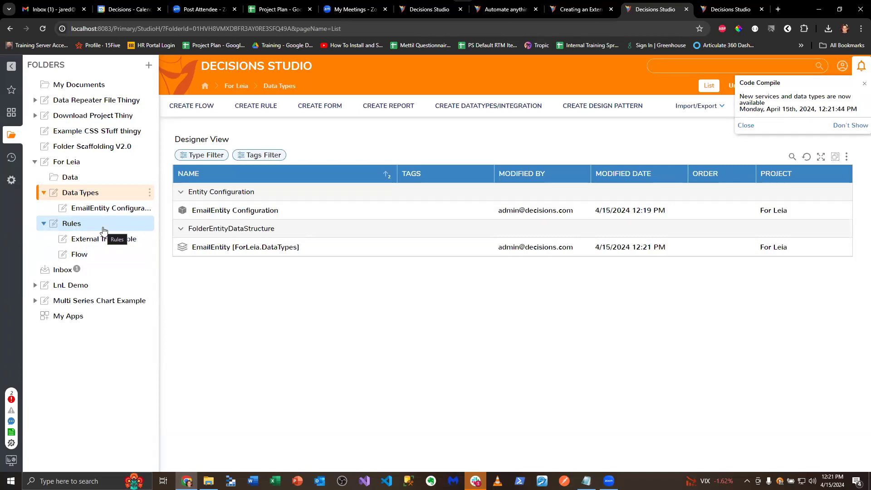
{"action": "left_click", "coordinate": [103, 238]}
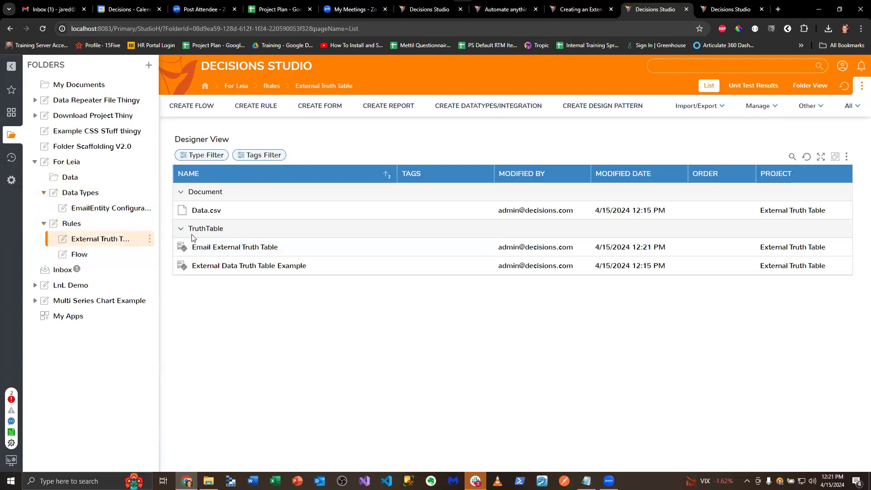
{"action": "left_click", "coordinate": [253, 247]}
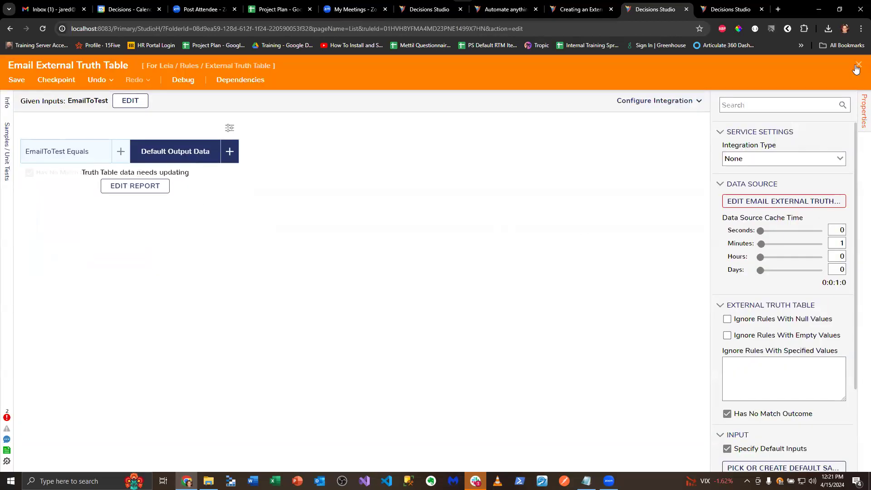
{"action": "left_click", "coordinate": [857, 66]}
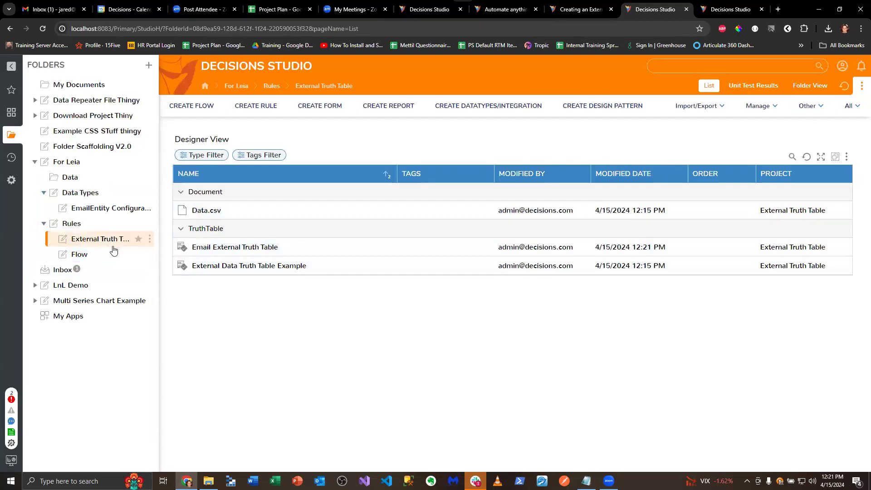
{"action": "left_click", "coordinate": [70, 177]}
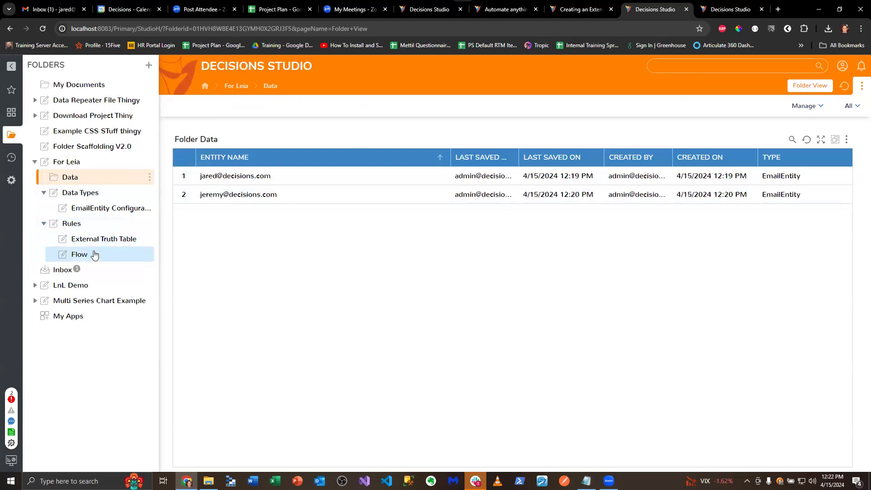
{"action": "left_click", "coordinate": [112, 243]}
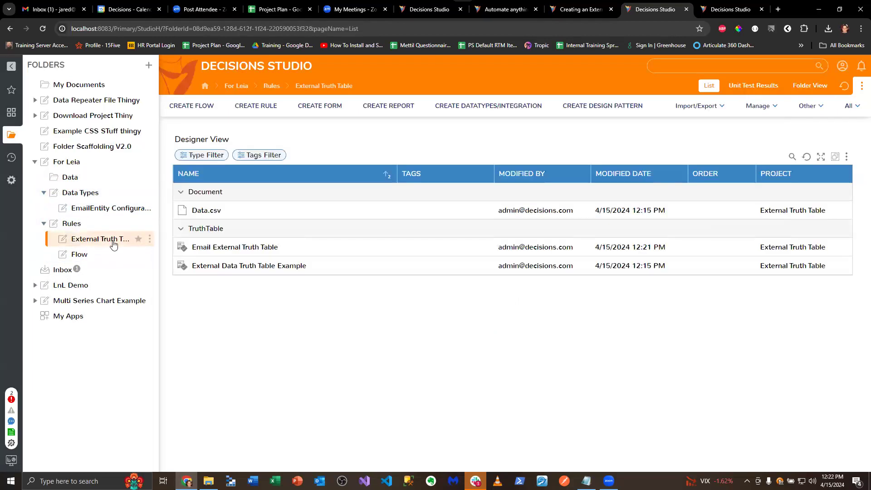
{"action": "left_click", "coordinate": [108, 255]}
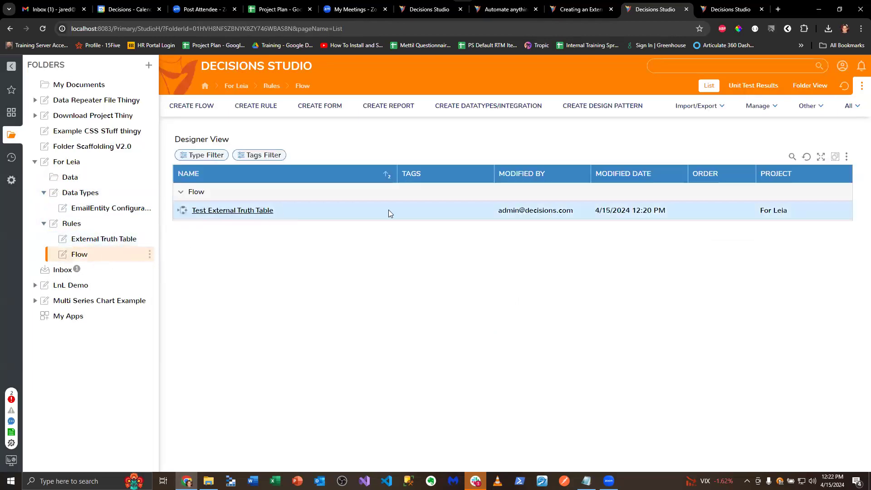
{"action": "left_click", "coordinate": [73, 223]}
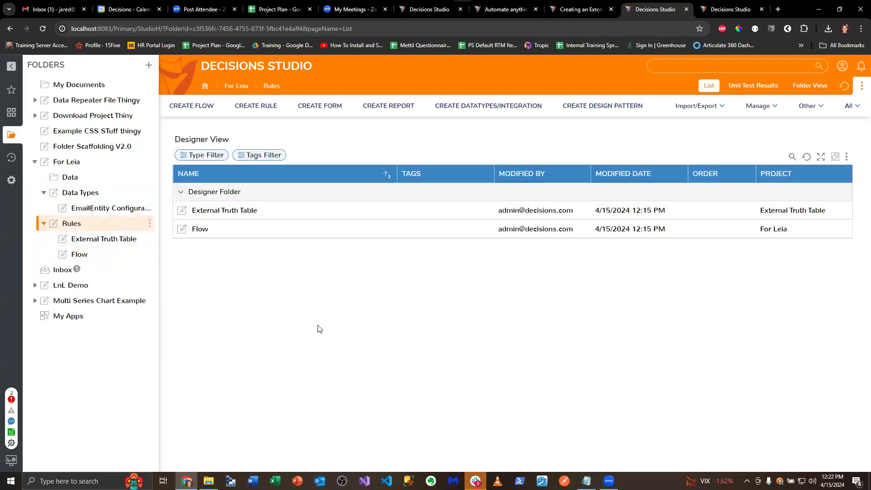
Enable Show Edit Action for the EmailEntity data structure and save it
{"action": "left_click", "coordinate": [111, 195]}
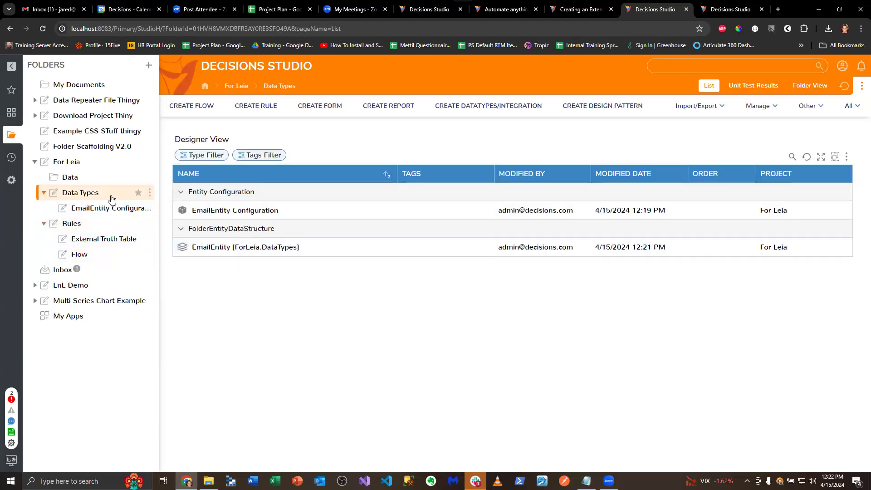
{"action": "right_click", "coordinate": [374, 249]}
{"action": "left_click", "coordinate": [412, 196]}
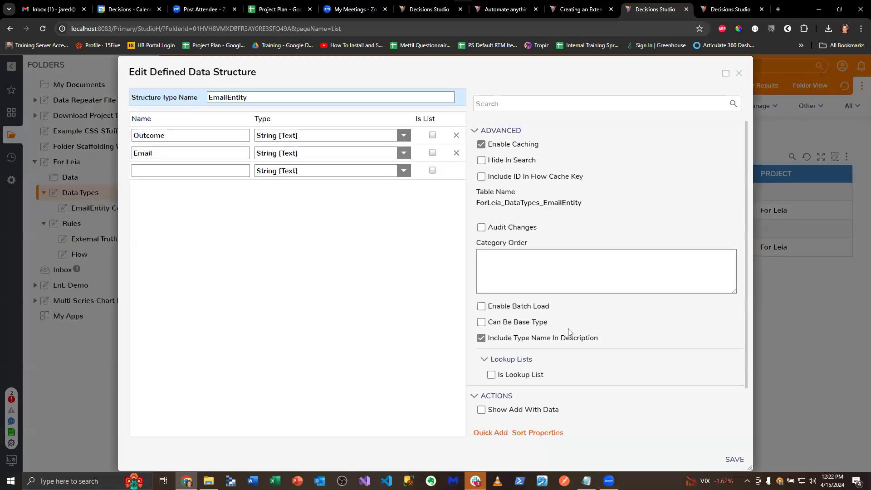
{"action": "scroll", "coordinate": [569, 333], "scroll_direction": "down", "scroll_amount": 1}
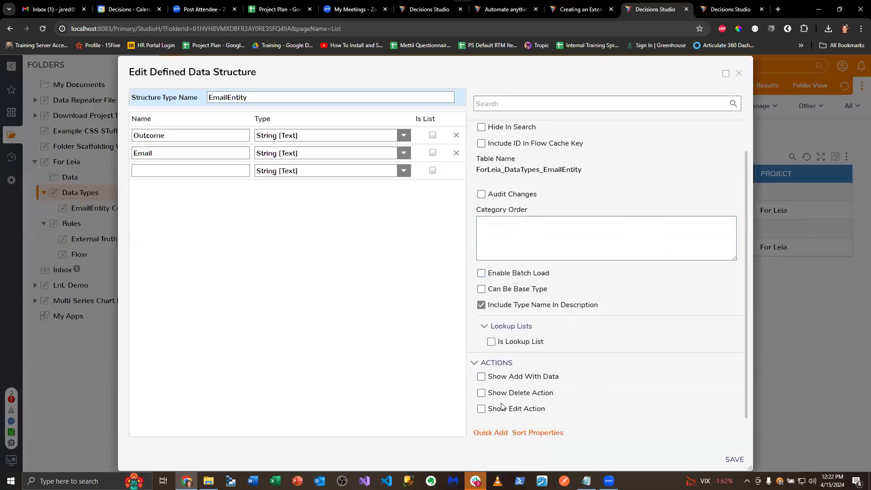
{"action": "left_click", "coordinate": [735, 460]}
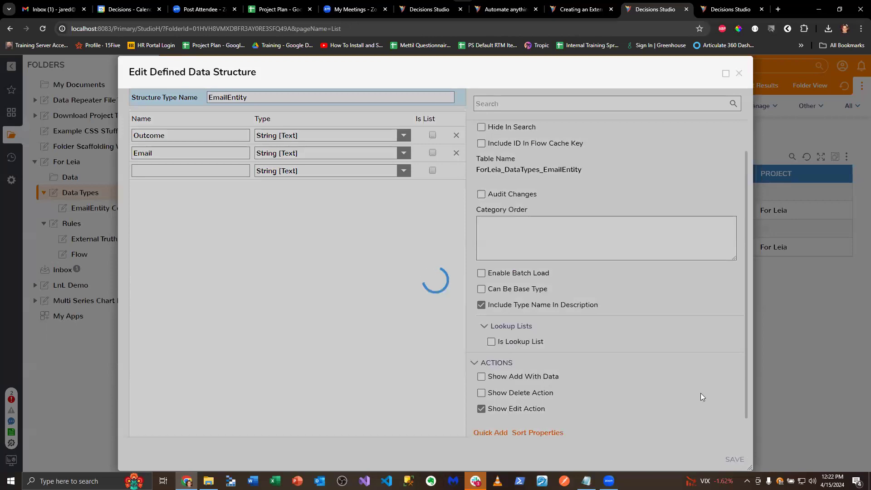
Set the Outcome of the first EmailEntity record in the Data folder to HR and save the record
{"action": "left_click", "coordinate": [69, 177]}
{"action": "right_click", "coordinate": [309, 173]}
{"action": "left_click", "coordinate": [350, 152]}
{"action": "left_click", "coordinate": [331, 343]}
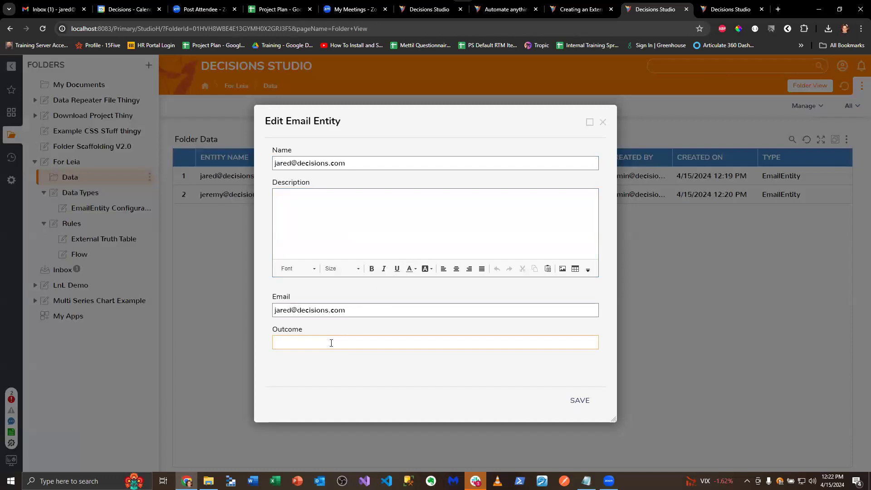
{"action": "type", "text": "jare"}
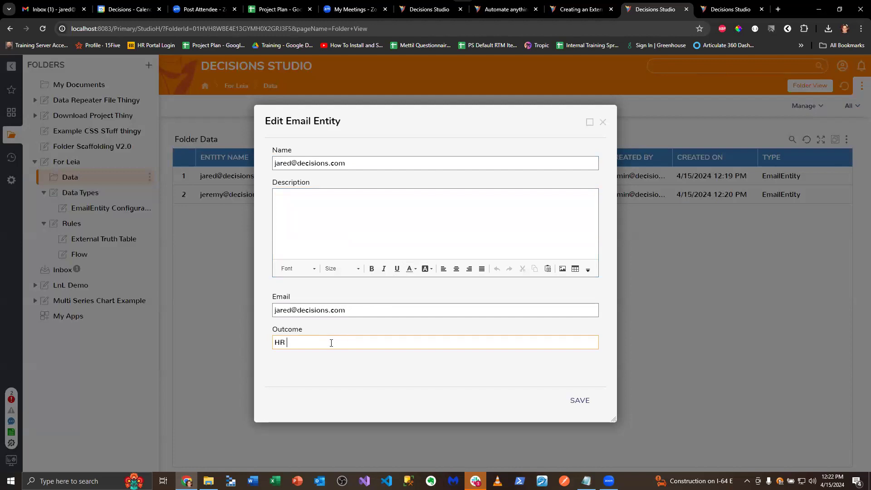
{"action": "left_click", "coordinate": [580, 401]}
Set the Outcome of the second EmailEntity record to Finance and save the record
{"action": "left_click", "coordinate": [324, 195]}
{"action": "left_click", "coordinate": [335, 178]}
{"action": "left_click", "coordinate": [361, 343]}
{"action": "type", "text": "Finance"}
{"action": "left_click", "coordinate": [580, 401]}
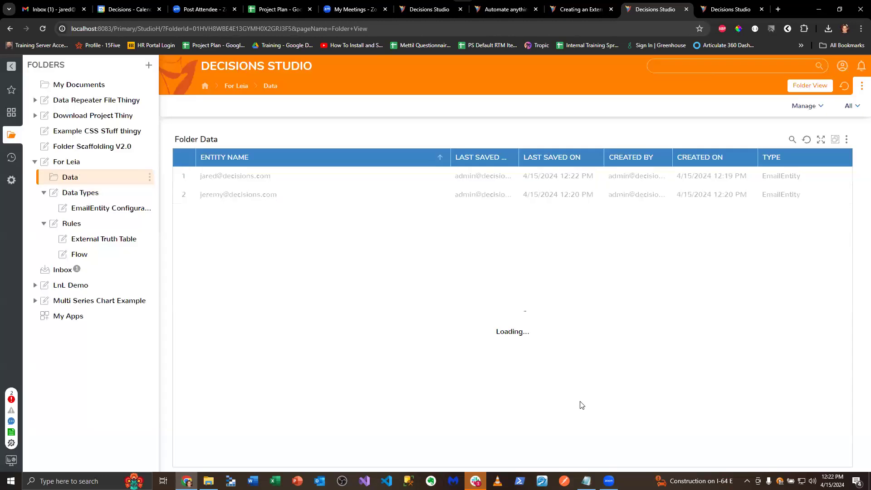
Open the Email External Truth Table from the External Truth Table project folder and edit its external data report
{"action": "left_click", "coordinate": [83, 240]}
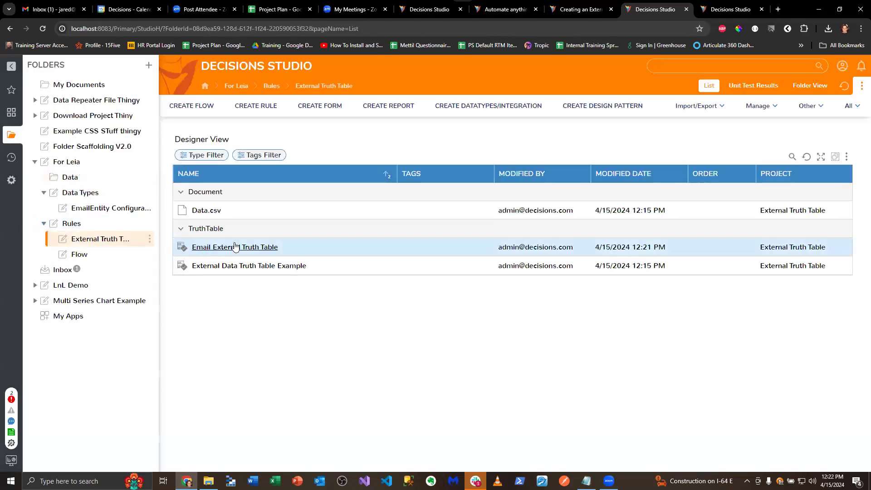
{"action": "left_click", "coordinate": [251, 247]}
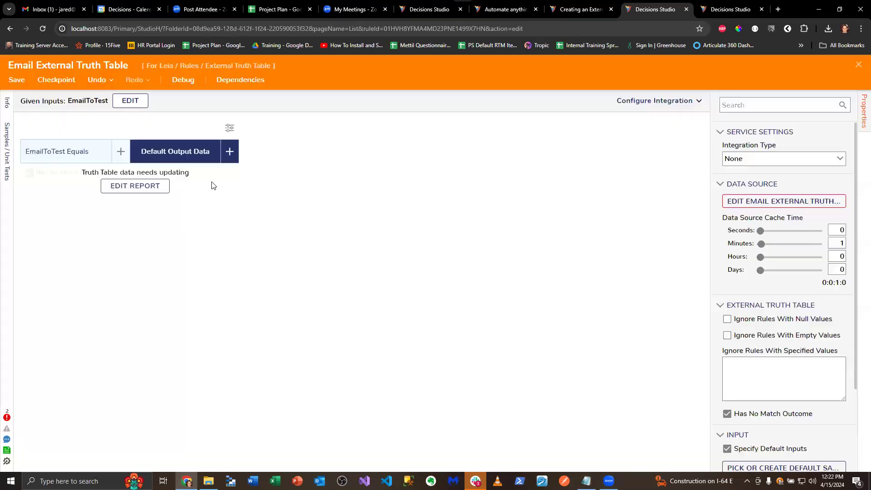
{"action": "left_click", "coordinate": [143, 190]}
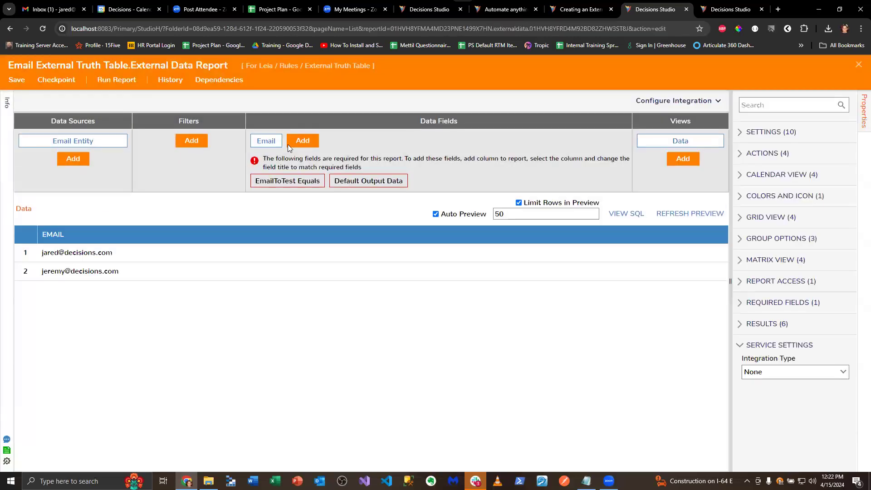
Examine the data source and field choices of the Email column in the report
{"action": "left_click", "coordinate": [260, 140]}
{"action": "left_click", "coordinate": [832, 189]}
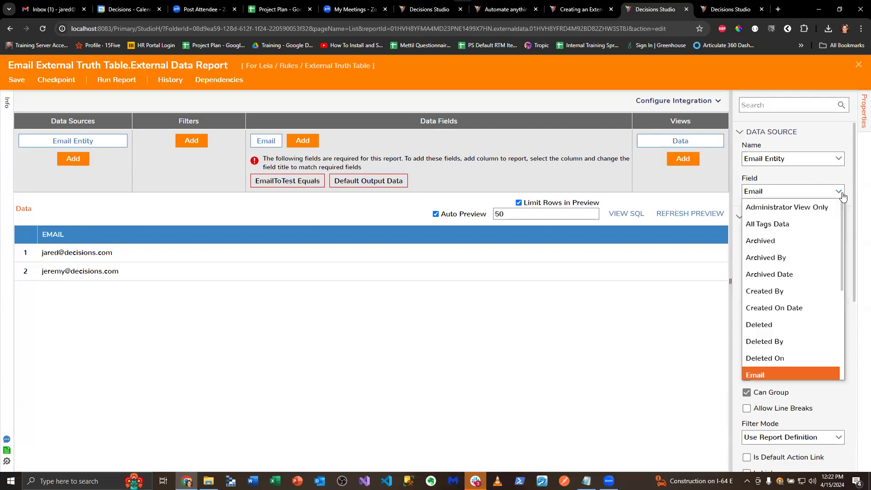
{"action": "scroll", "coordinate": [797, 259], "scroll_direction": "down", "scroll_amount": 3}
{"action": "scroll", "coordinate": [797, 261], "scroll_direction": "up", "scroll_amount": 2}
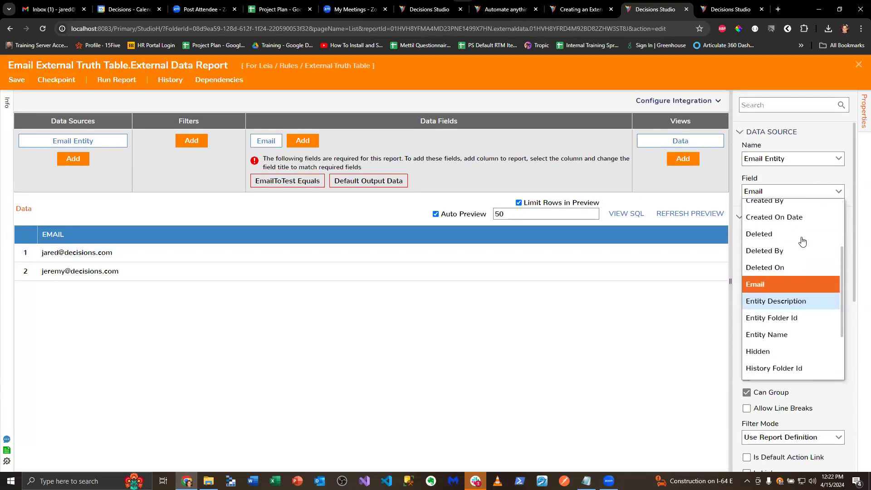
{"action": "left_click", "coordinate": [803, 160]}
{"action": "left_click", "coordinate": [837, 160]}
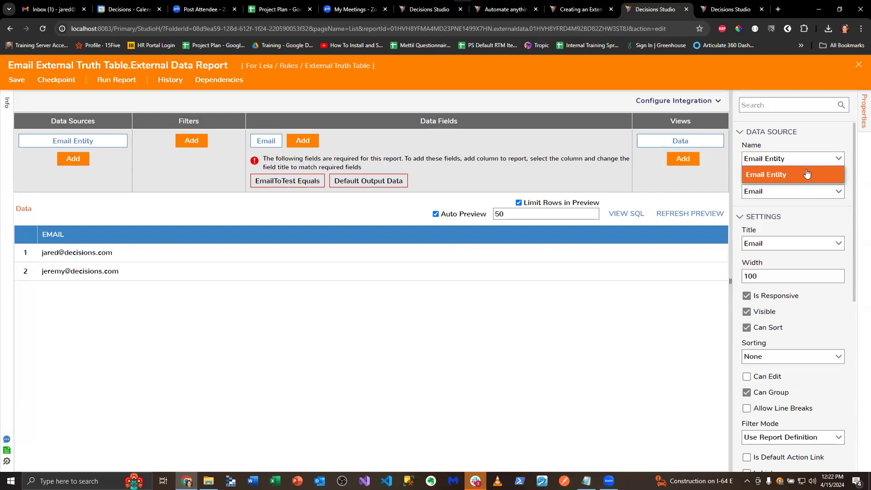
{"action": "left_click", "coordinate": [833, 220]}
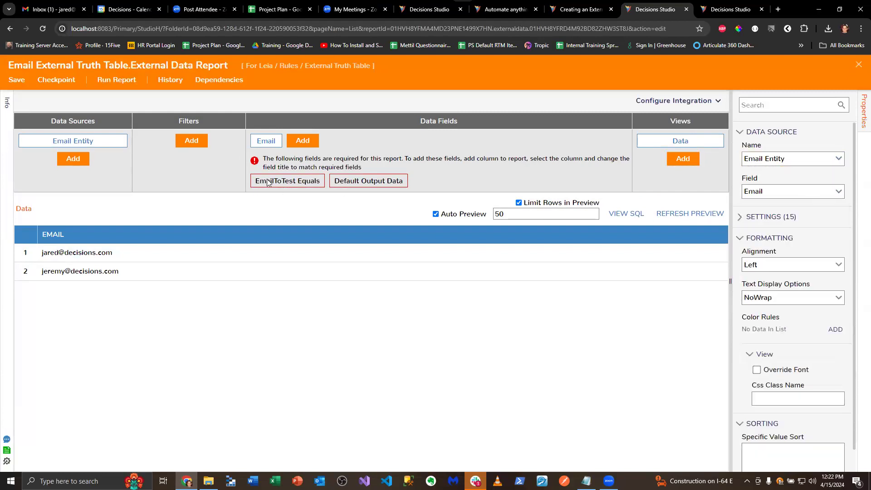
{"action": "left_click", "coordinate": [270, 182]}
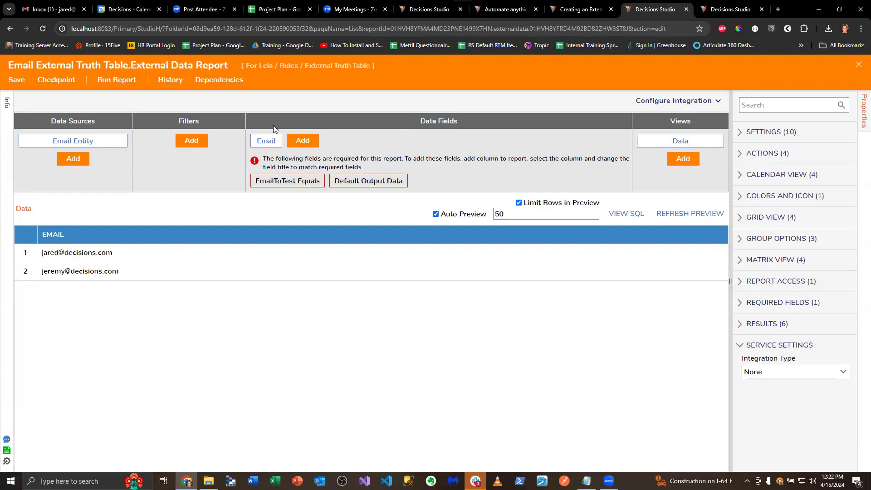
Set the Email column's title to EmailToTest Equals
{"action": "left_click", "coordinate": [268, 140]}
{"action": "scroll", "coordinate": [812, 186], "scroll_direction": "down", "scroll_amount": 2}
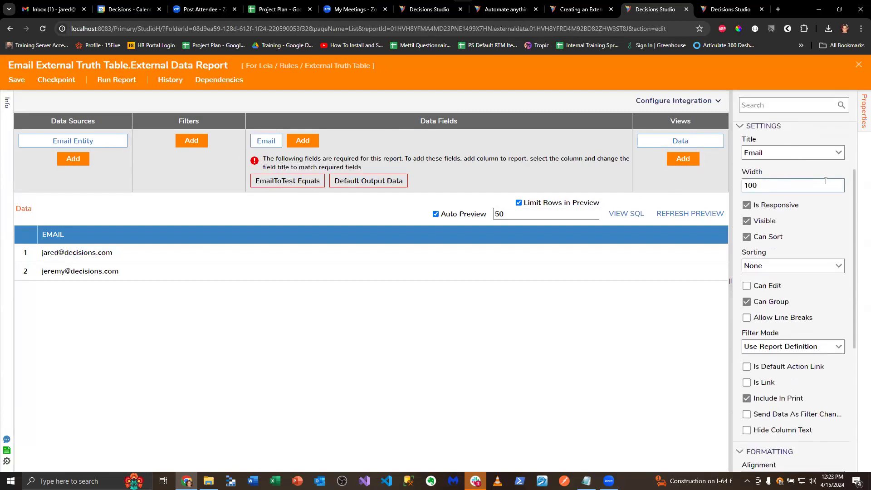
{"action": "left_click", "coordinate": [835, 152]}
{"action": "left_click", "coordinate": [825, 165]}
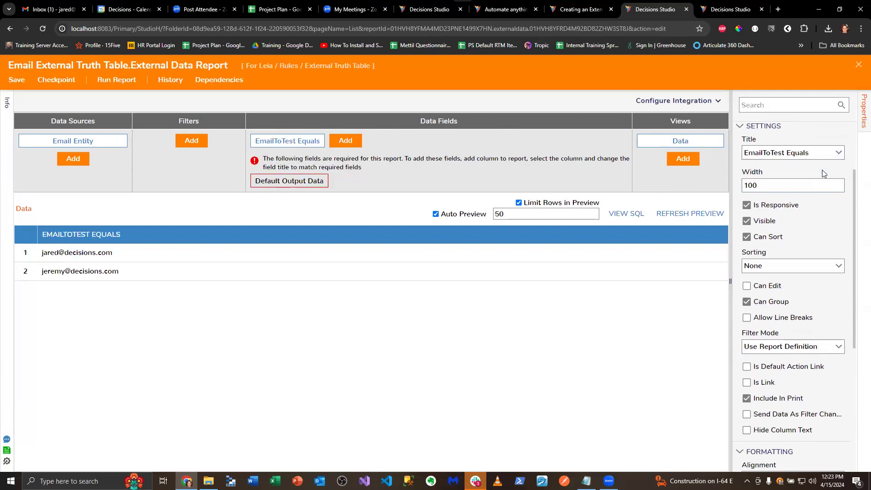
Add the Outcome field of Email Entity to the report's data fields
{"action": "left_click", "coordinate": [318, 182]}
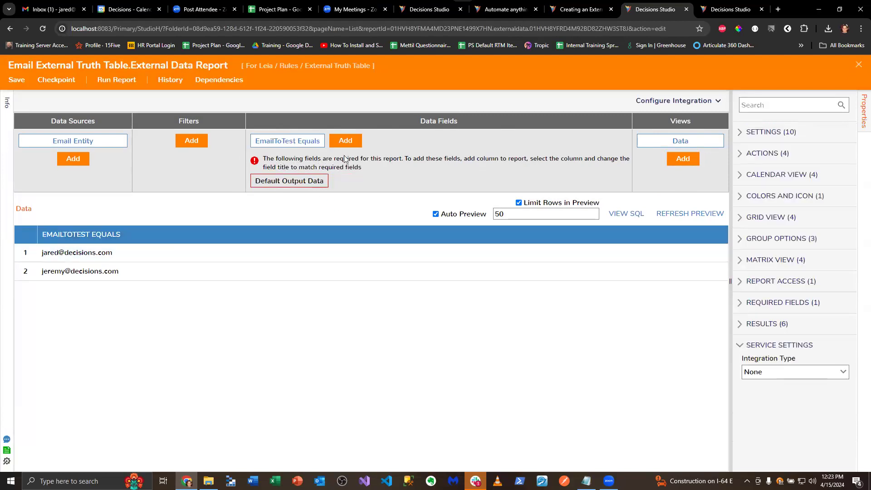
{"action": "left_click", "coordinate": [348, 141]}
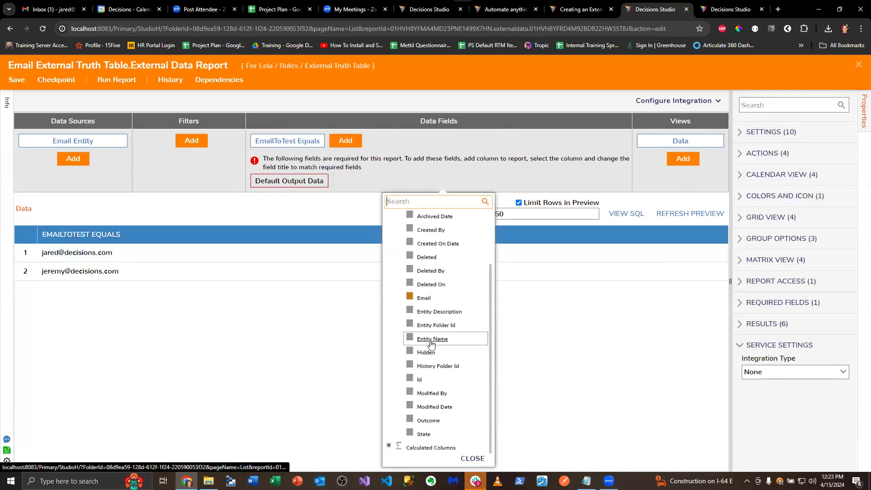
{"action": "left_click", "coordinate": [428, 420]}
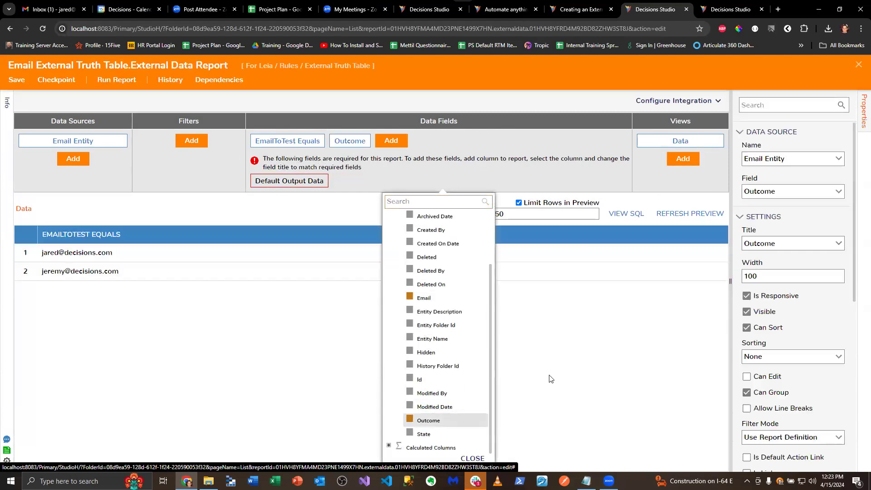
Check the title choices of the Outcome column and save the report
{"action": "left_click", "coordinate": [307, 190]}
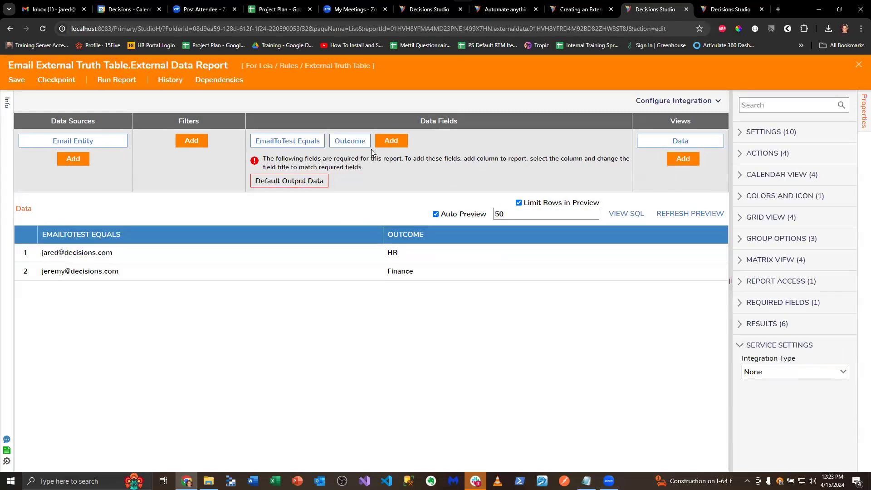
{"action": "left_click", "coordinate": [350, 142]}
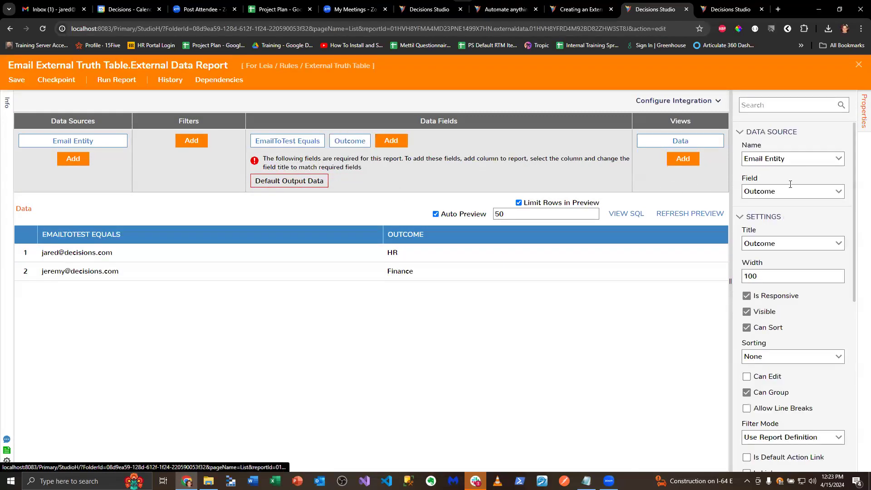
{"action": "left_click", "coordinate": [838, 243]}
{"action": "left_click", "coordinate": [806, 217]}
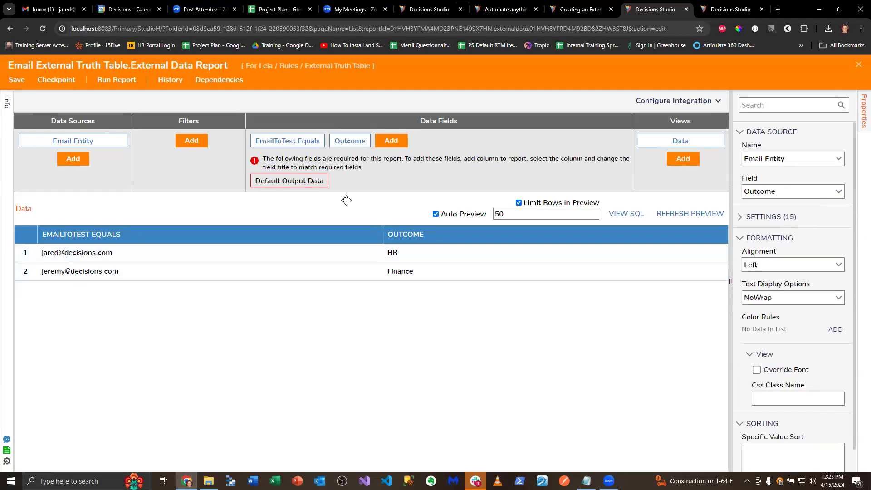
{"action": "key", "text": "ctrl+s"}
{"action": "left_click", "coordinate": [552, 305]}
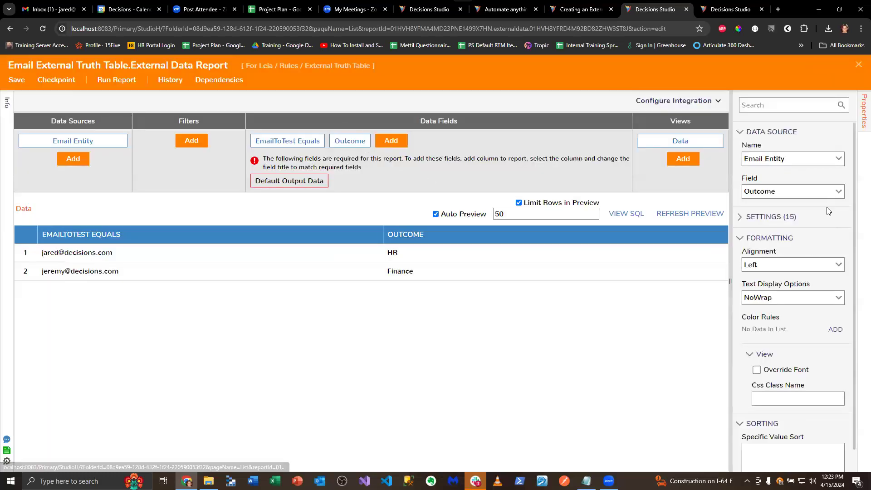
Examine the Outcome column's properties and the report settings for a way to supply the required Default Output Data field
{"action": "left_click", "coordinate": [838, 191]}
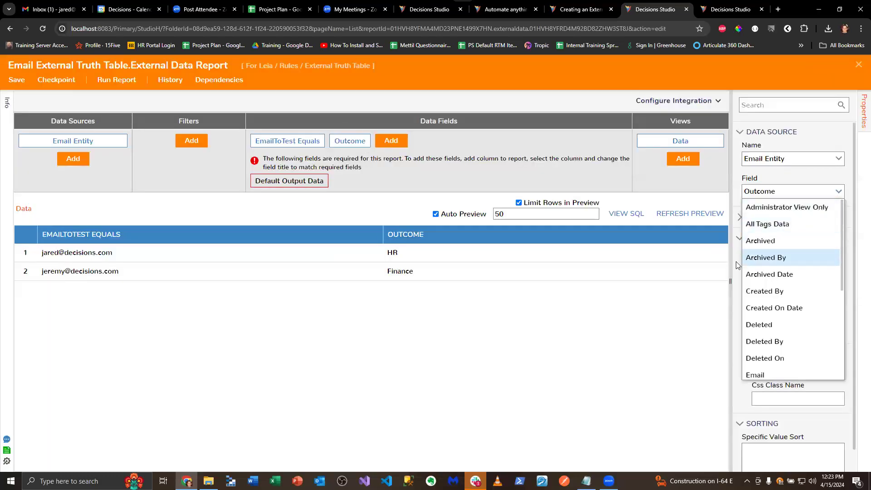
{"action": "left_click", "coordinate": [736, 265]}
{"action": "left_click", "coordinate": [839, 158]}
{"action": "left_click", "coordinate": [730, 247]}
{"action": "left_click", "coordinate": [288, 182]}
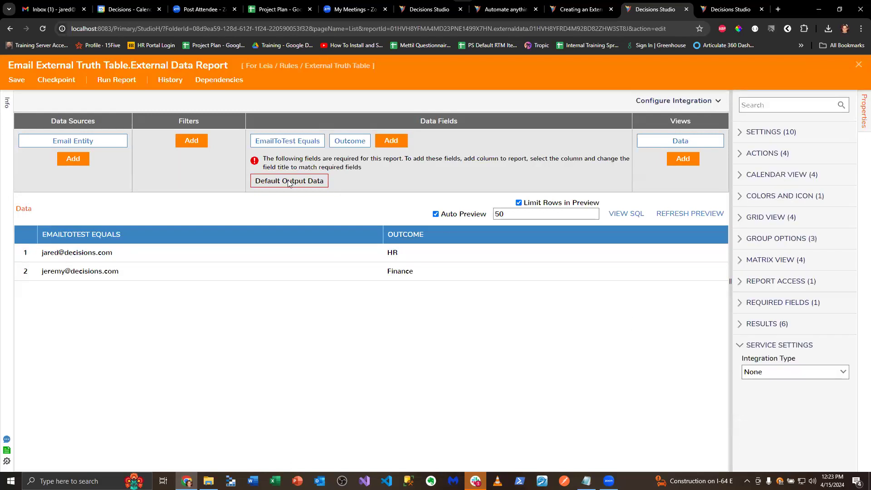
{"action": "left_click", "coordinate": [761, 132]}
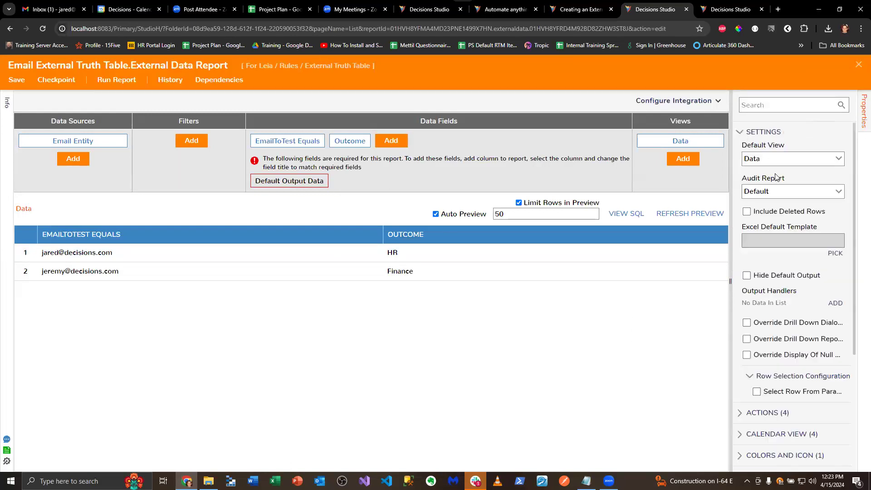
{"action": "left_click", "coordinate": [350, 141]}
{"action": "scroll", "coordinate": [799, 282], "scroll_direction": "down", "scroll_amount": 6}
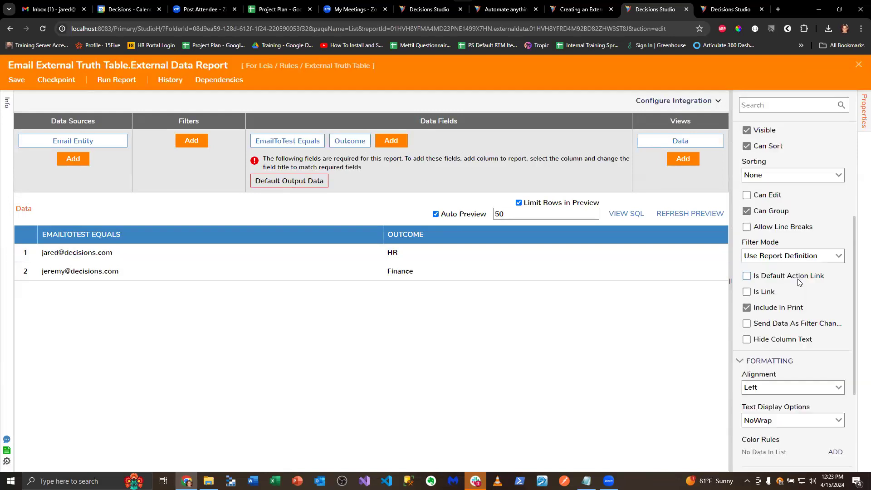
{"action": "scroll", "coordinate": [800, 281], "scroll_direction": "down", "scroll_amount": 2}
{"action": "scroll", "coordinate": [805, 281], "scroll_direction": "up", "scroll_amount": 5}
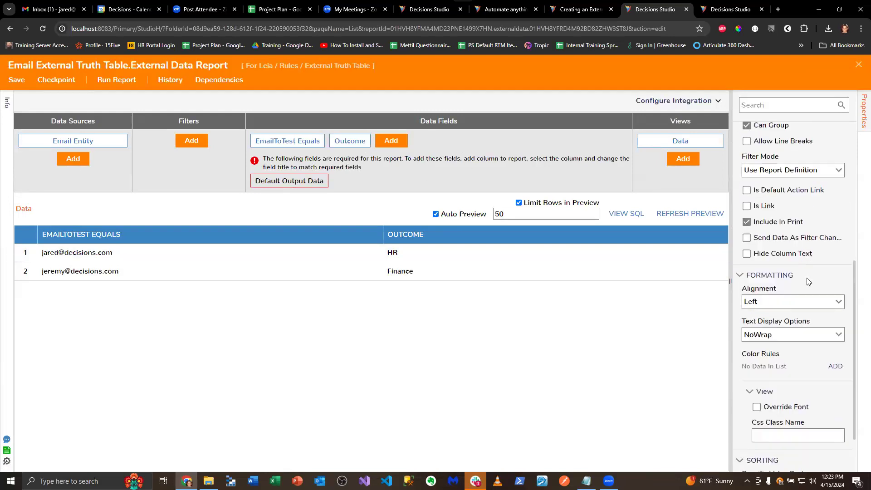
{"action": "scroll", "coordinate": [808, 281], "scroll_direction": "up", "scroll_amount": 5}
{"action": "left_click", "coordinate": [838, 245]}
Return to the truth table, reopen its external data report and try clearing the Outcome column's title
{"action": "left_click", "coordinate": [859, 64]}
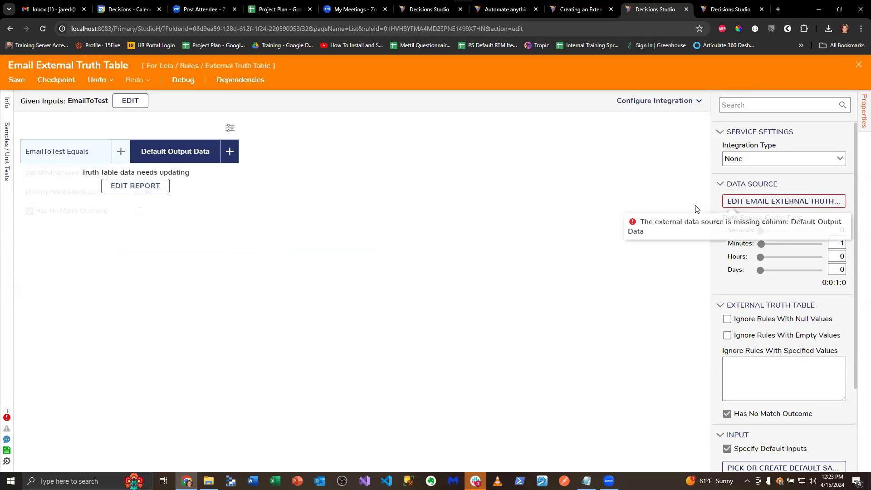
{"action": "left_click", "coordinate": [789, 201]}
{"action": "left_click", "coordinate": [347, 141]}
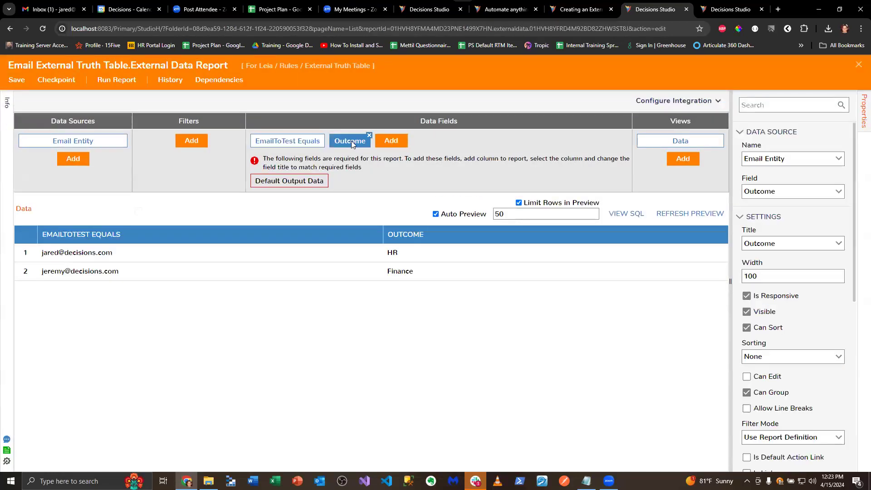
{"action": "left_click", "coordinate": [593, 241]}
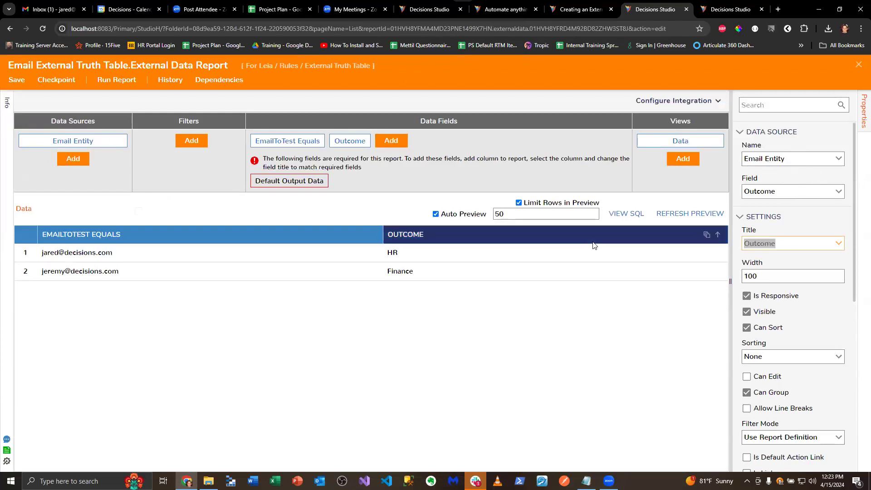
{"action": "type", "text": "Out"}
{"action": "key", "text": "BackSpace"}
{"action": "key", "text": "BackSpace"}
{"action": "key", "text": "BackSpace"}
Try to set the Outcome column's source field to Default Output Data
{"action": "left_click", "coordinate": [842, 193]}
{"action": "left_click", "coordinate": [821, 177]}
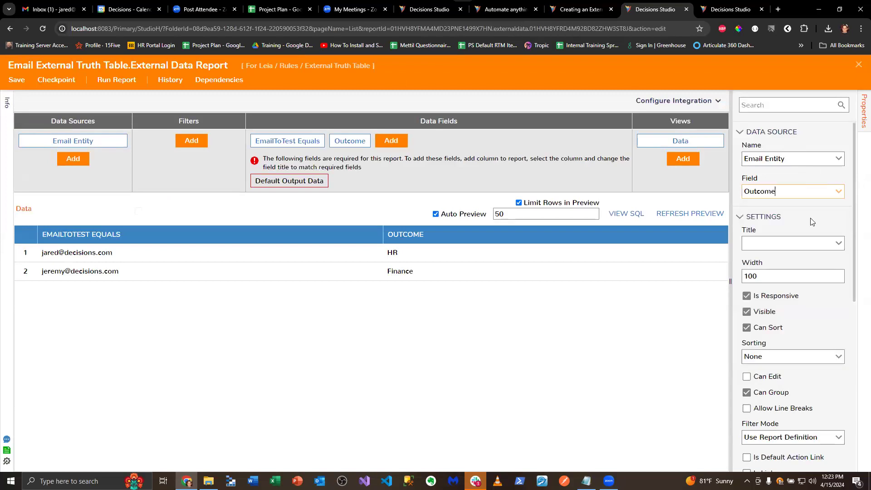
{"action": "left_click", "coordinate": [808, 240]}
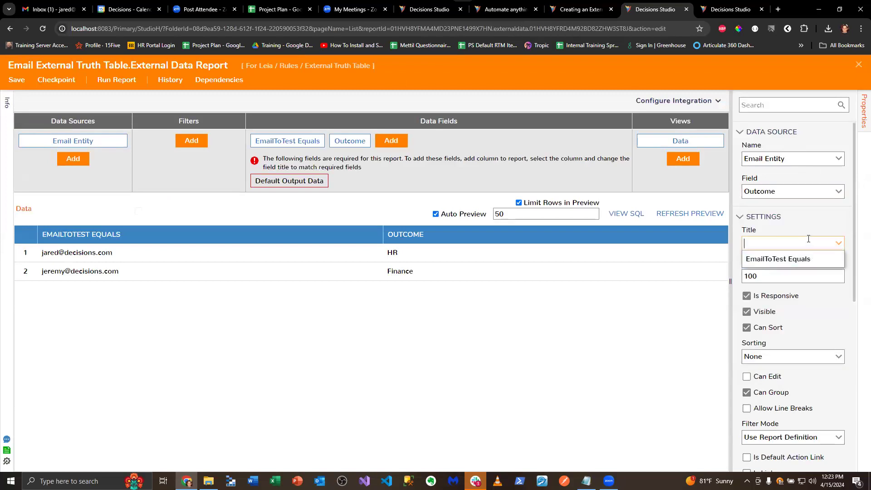
{"action": "type", "text": "De"}
{"action": "key", "text": "BackSpace"}
{"action": "key", "text": "BackSpace"}
{"action": "left_click_drag", "start_coordinate": [788, 189], "coordinate": [700, 198]}
{"action": "type", "text": "Default"}
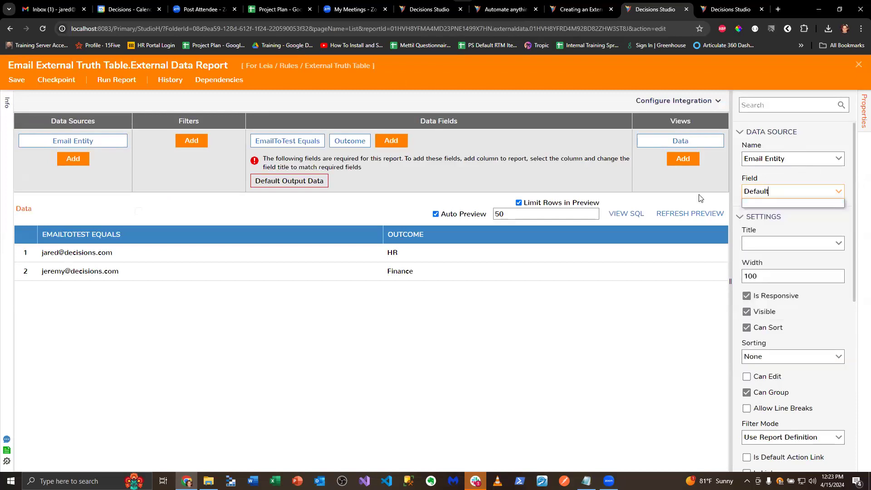
{"action": "type", "text": " Output Data"}
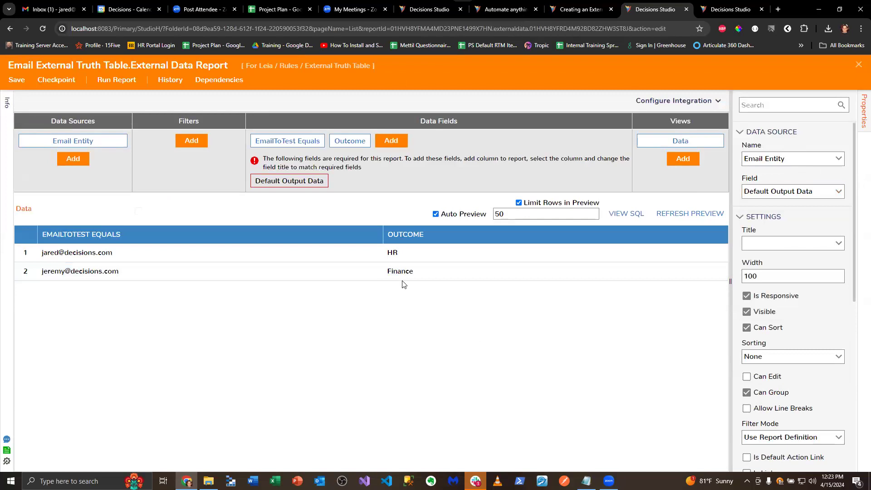
Set the Outcome column's title to Default Output Data and save the report
{"action": "left_click", "coordinate": [297, 180]}
{"action": "left_click", "coordinate": [351, 140]}
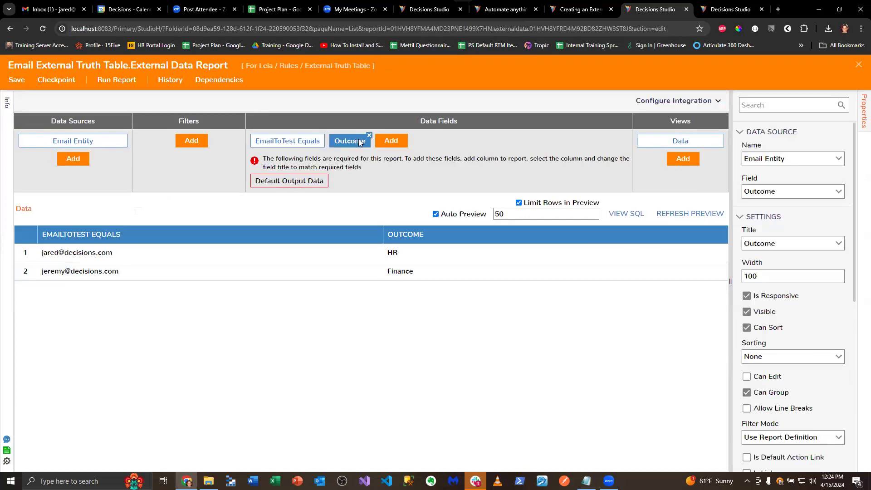
{"action": "left_click", "coordinate": [840, 159]}
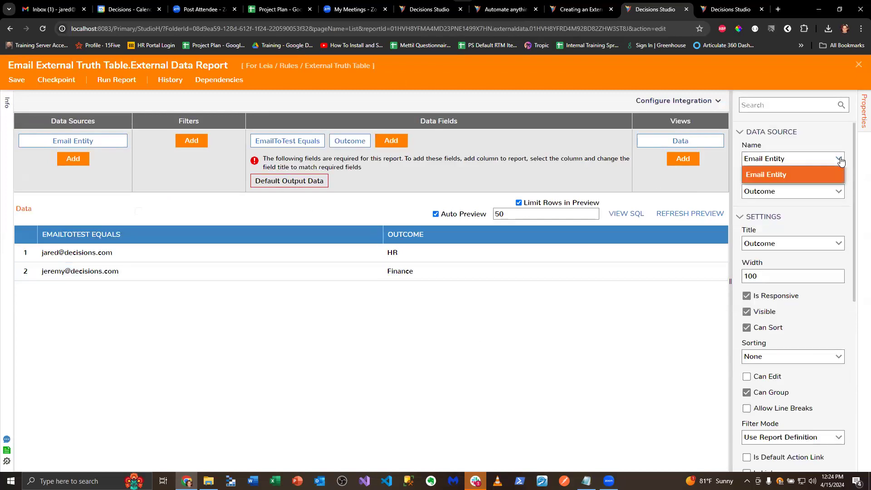
{"action": "left_click", "coordinate": [837, 243]}
{"action": "double_click", "coordinate": [797, 242]}
{"action": "type", "text": "Default Output Data"}
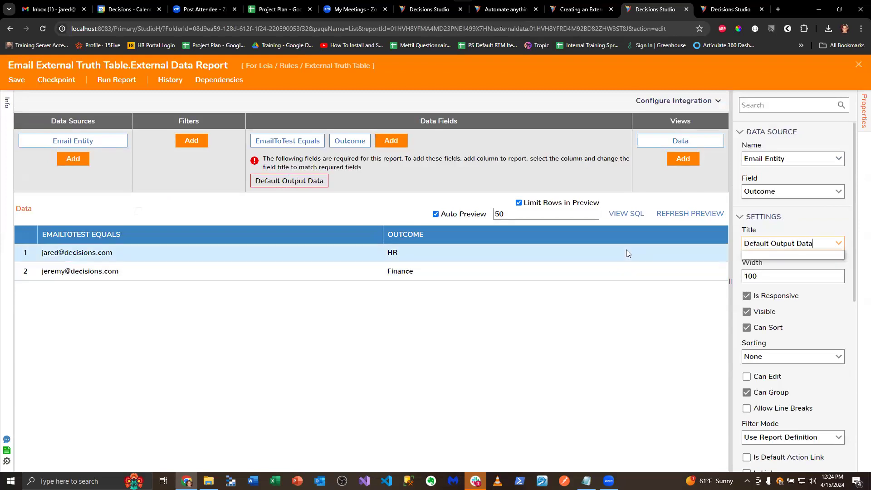
{"action": "scroll", "coordinate": [796, 346], "scroll_direction": "down", "scroll_amount": 5}
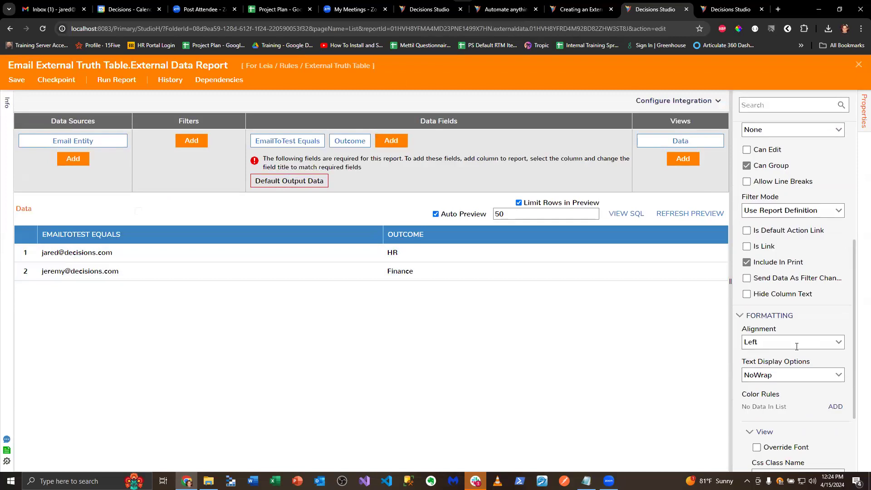
{"action": "scroll", "coordinate": [796, 347], "scroll_direction": "up", "scroll_amount": 5}
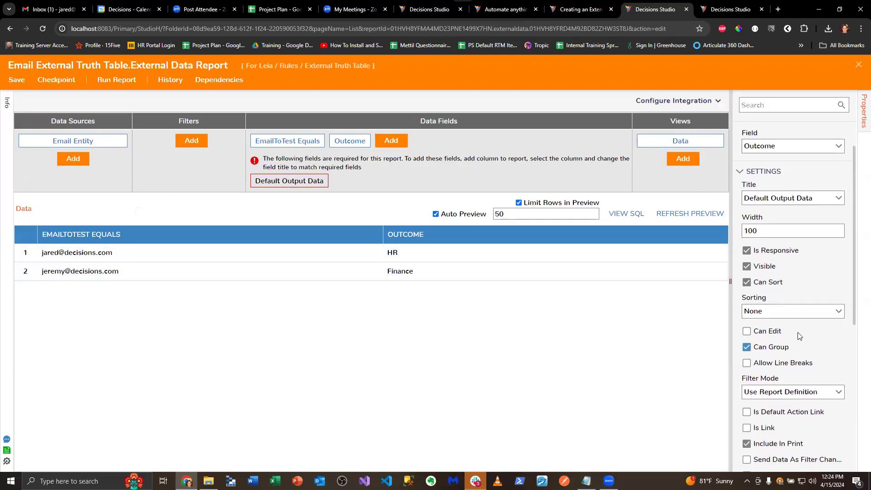
{"action": "left_click", "coordinate": [17, 80]}
{"action": "left_click", "coordinate": [554, 308]}
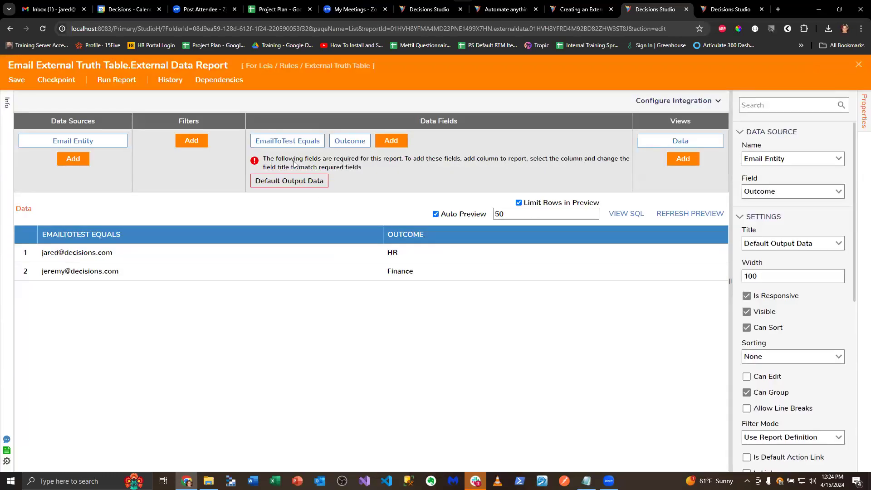
Compare the Outcome column's source settings with External Data Truth Table Example's report, then inspect that example's truth table
{"action": "left_click", "coordinate": [731, 9]}
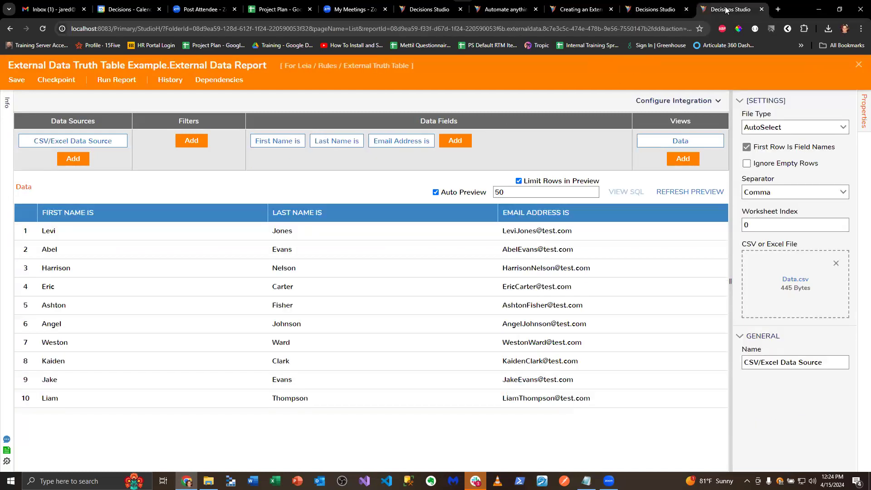
{"action": "left_click", "coordinate": [648, 9]}
{"action": "left_click", "coordinate": [307, 183]}
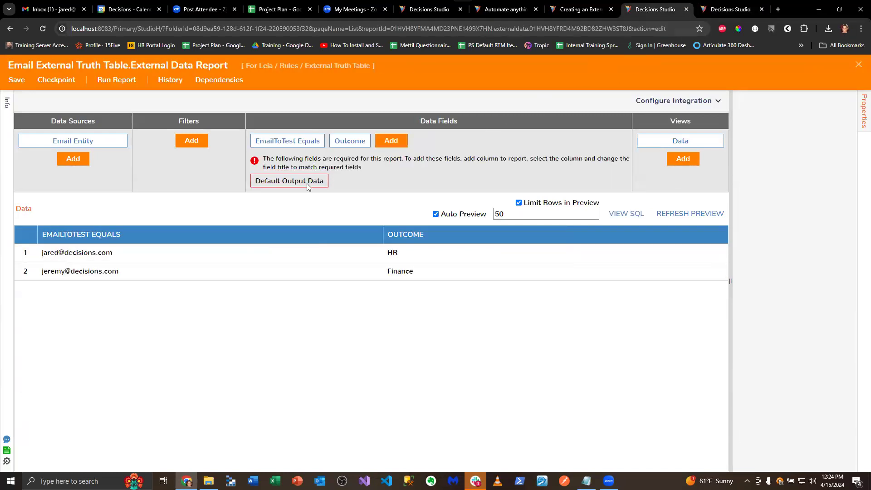
{"action": "left_click", "coordinate": [344, 141]}
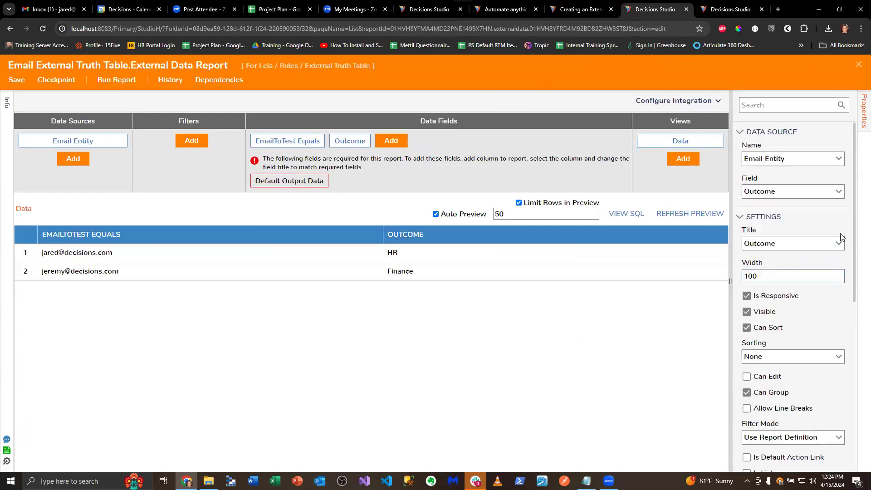
{"action": "left_click", "coordinate": [839, 192]}
{"action": "scroll", "coordinate": [811, 274], "scroll_direction": "down", "scroll_amount": 5}
{"action": "scroll", "coordinate": [811, 274], "scroll_direction": "up", "scroll_amount": 2}
{"action": "left_click", "coordinate": [807, 183]}
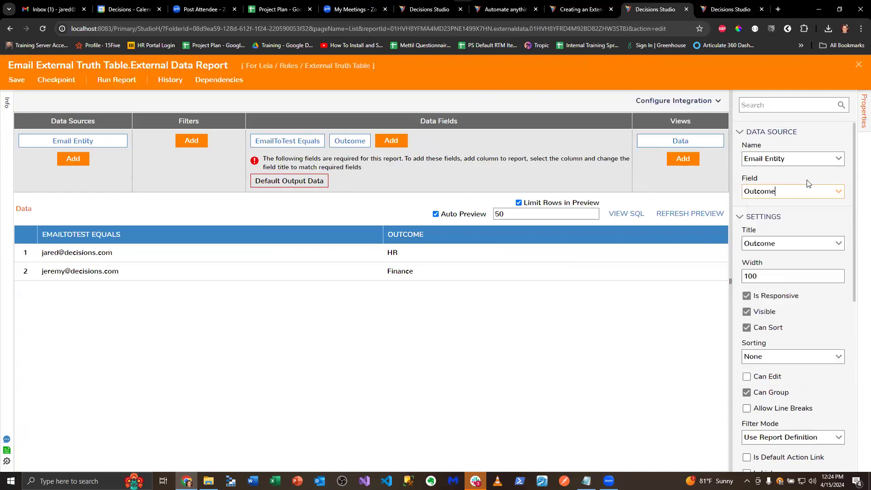
{"action": "left_click", "coordinate": [816, 217]}
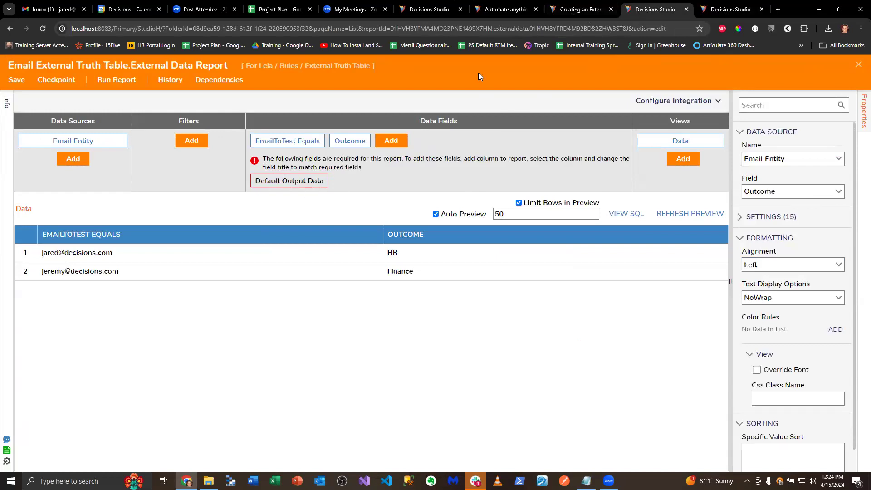
{"action": "left_click", "coordinate": [728, 10]}
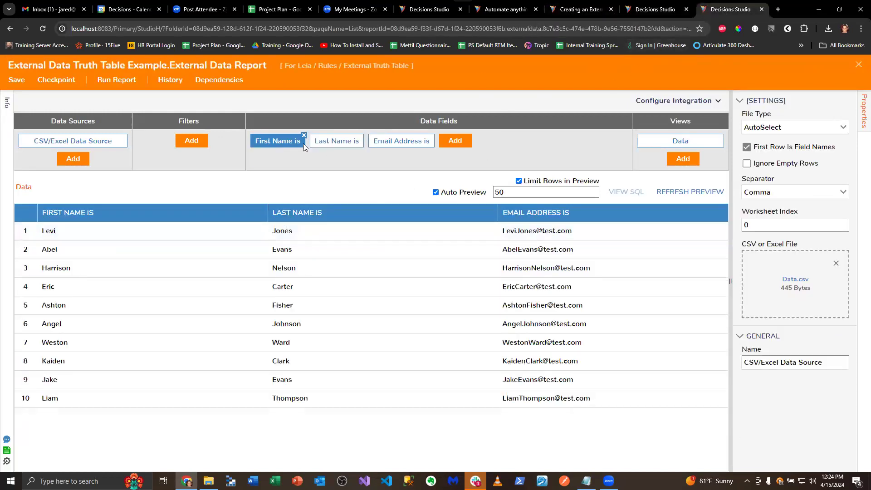
{"action": "left_click", "coordinate": [858, 65]}
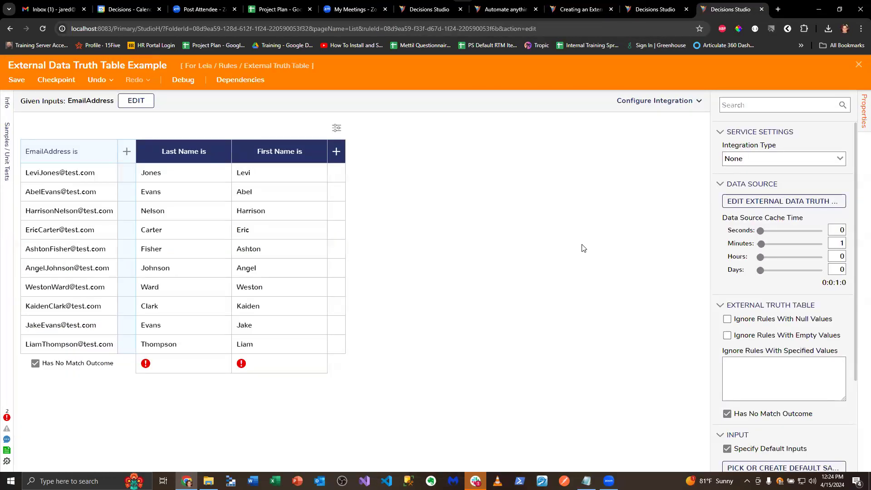
Return to Email External Truth Table, close its report and set the DefaultOutputData output's type to String
{"action": "left_click", "coordinate": [655, 13]}
{"action": "left_click", "coordinate": [858, 65]}
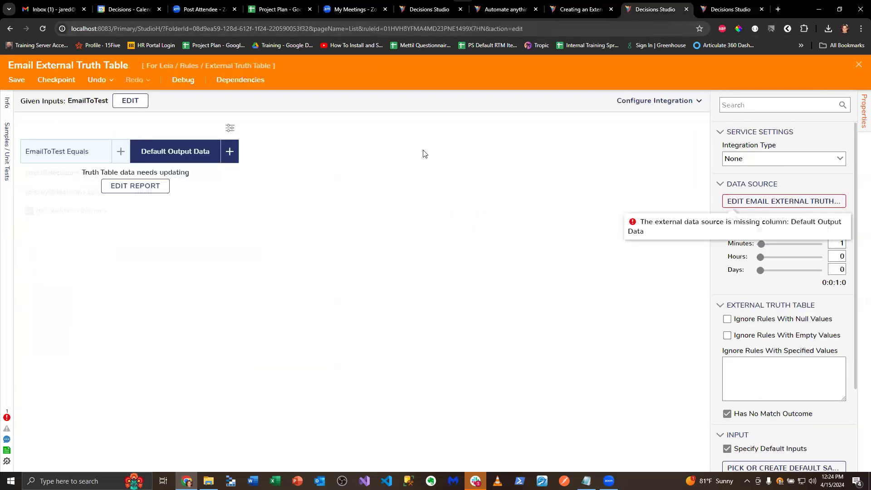
{"action": "left_click", "coordinate": [210, 163]}
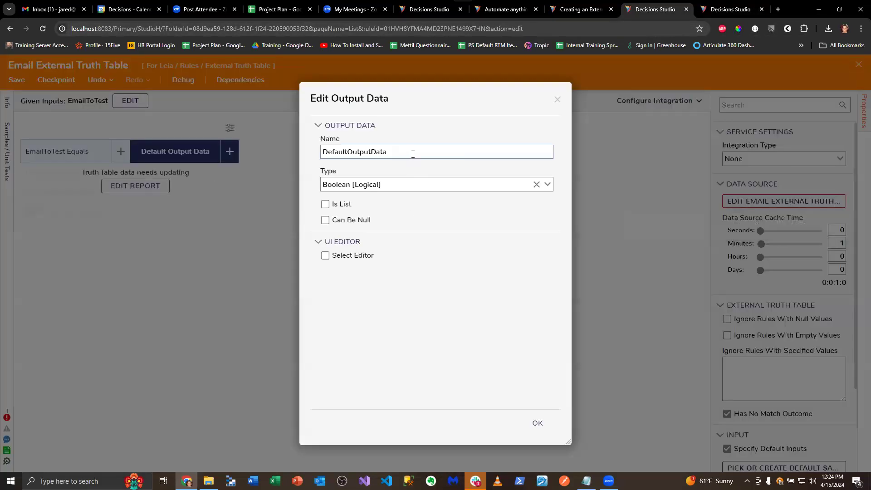
{"action": "left_click", "coordinate": [547, 184]}
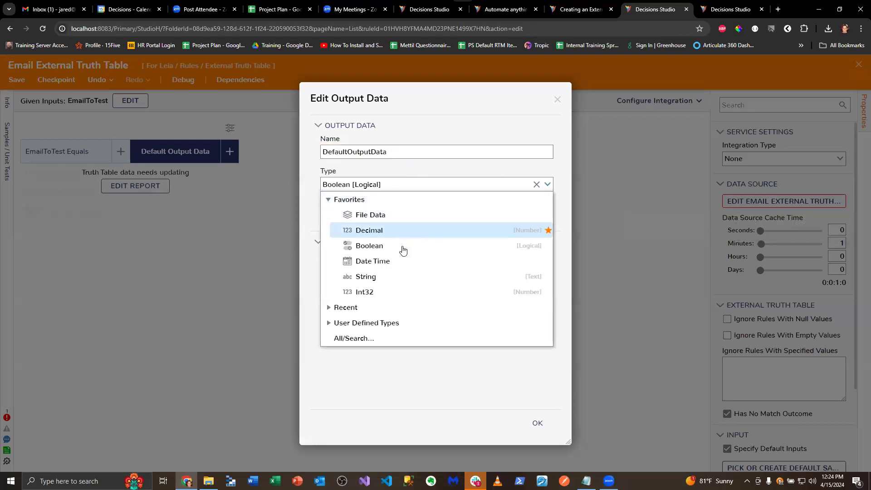
{"action": "left_click", "coordinate": [392, 276]}
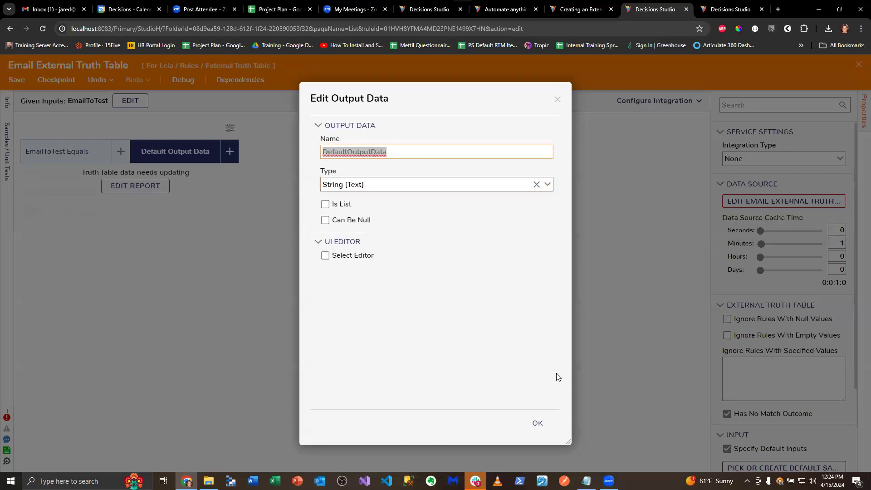
{"action": "left_click", "coordinate": [537, 425]}
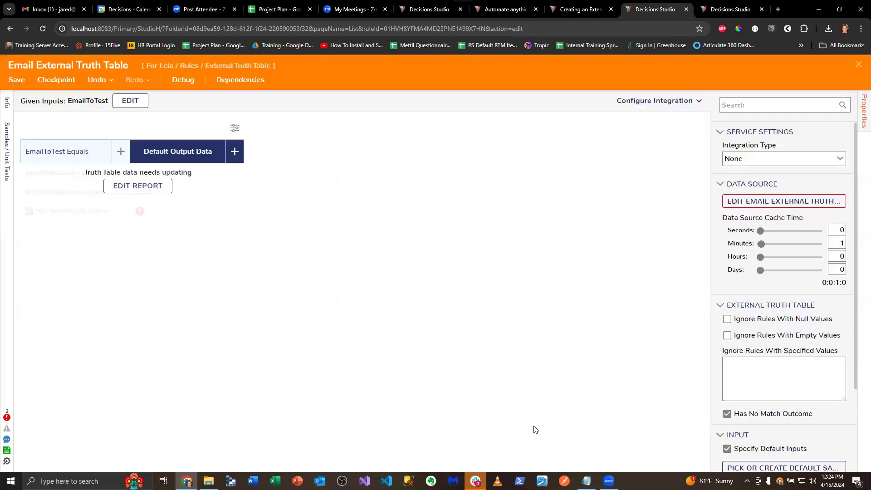
Reopen the external data report, set the Outcome column's title to Default Output Data, and save and close the report
{"action": "left_click", "coordinate": [744, 201]}
{"action": "left_click", "coordinate": [351, 144]}
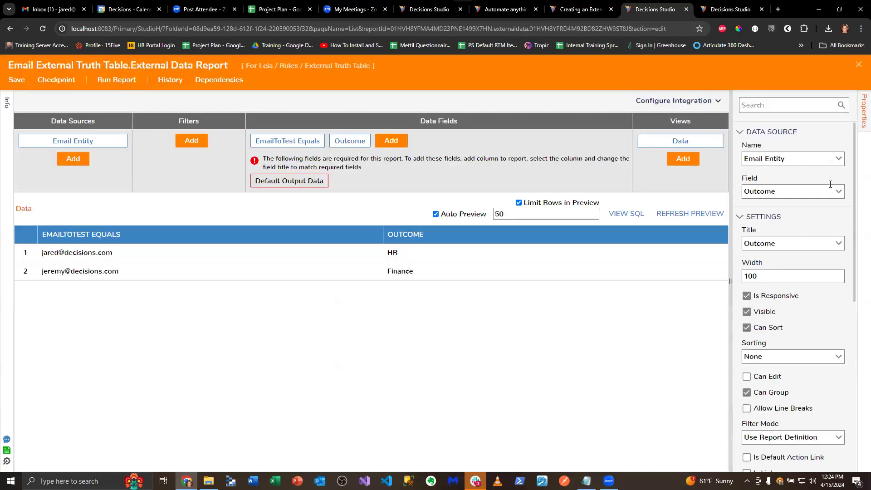
{"action": "left_click", "coordinate": [838, 192]}
{"action": "left_click", "coordinate": [838, 196]}
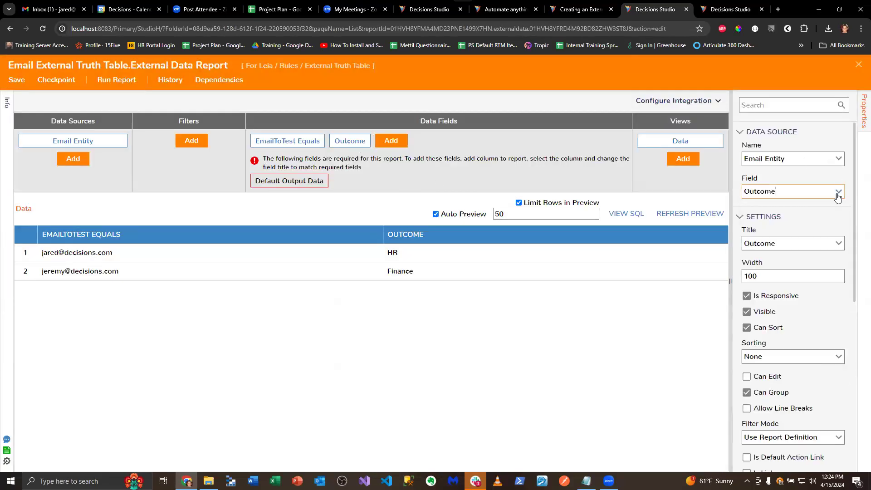
{"action": "left_click", "coordinate": [838, 244]}
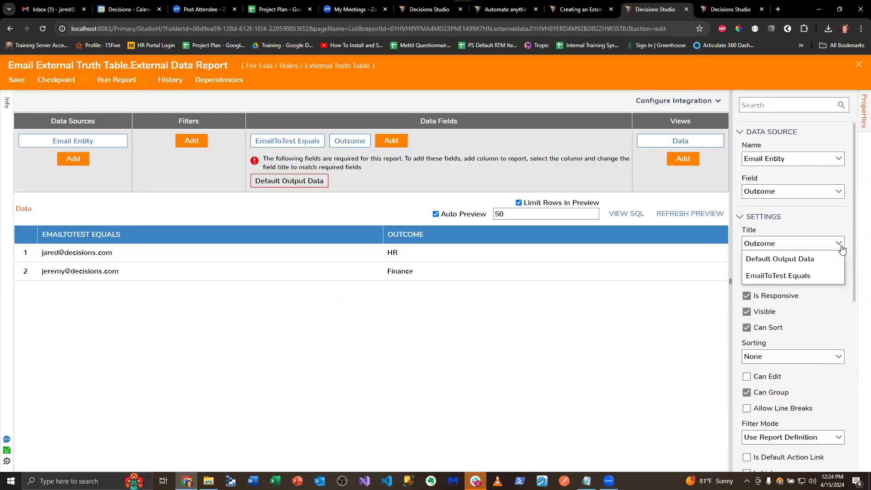
{"action": "left_click", "coordinate": [789, 259]}
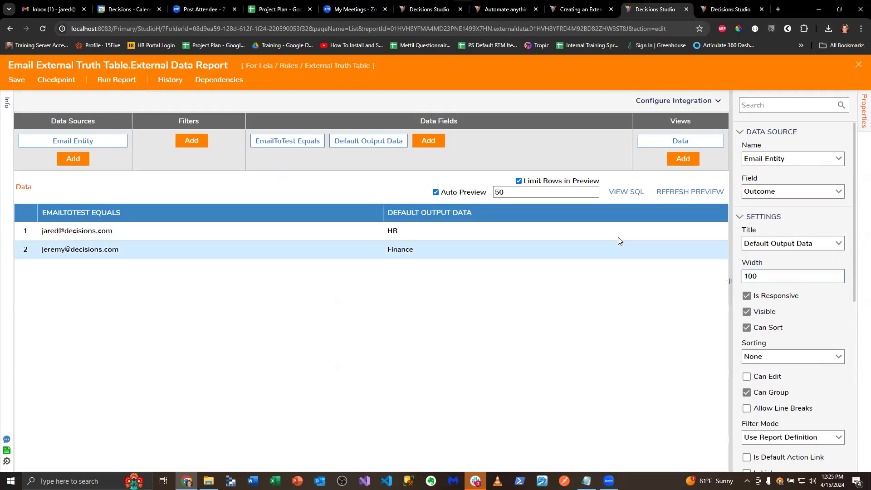
{"action": "left_click", "coordinate": [16, 80]}
{"action": "left_click", "coordinate": [554, 307]}
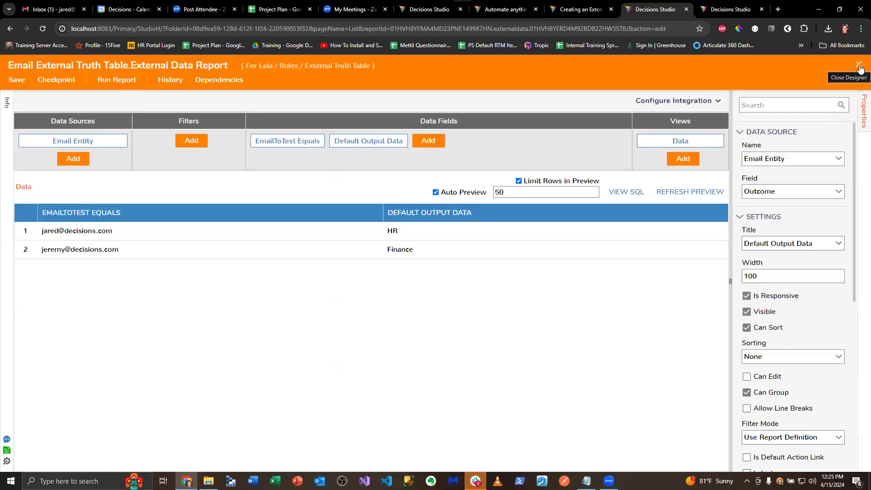
{"action": "left_click", "coordinate": [859, 66]}
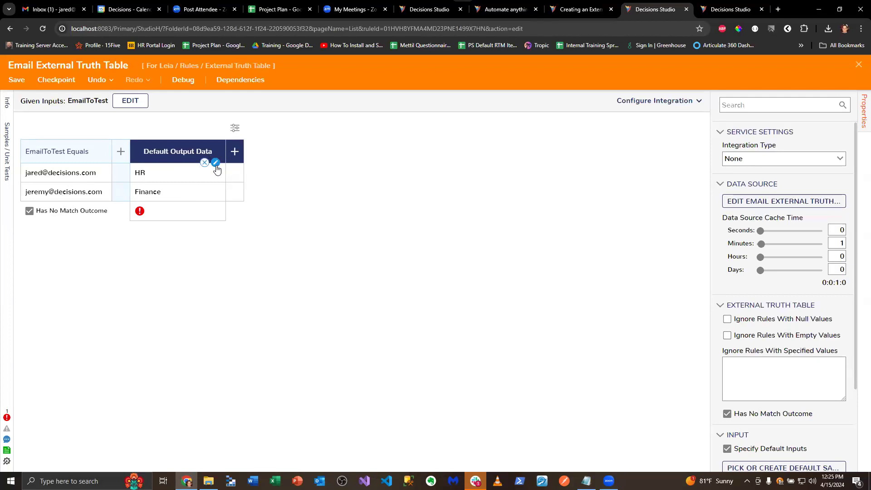
Review the name and type of the truth table's DefaultOutputData output and close its definition
{"action": "left_click", "coordinate": [216, 163]}
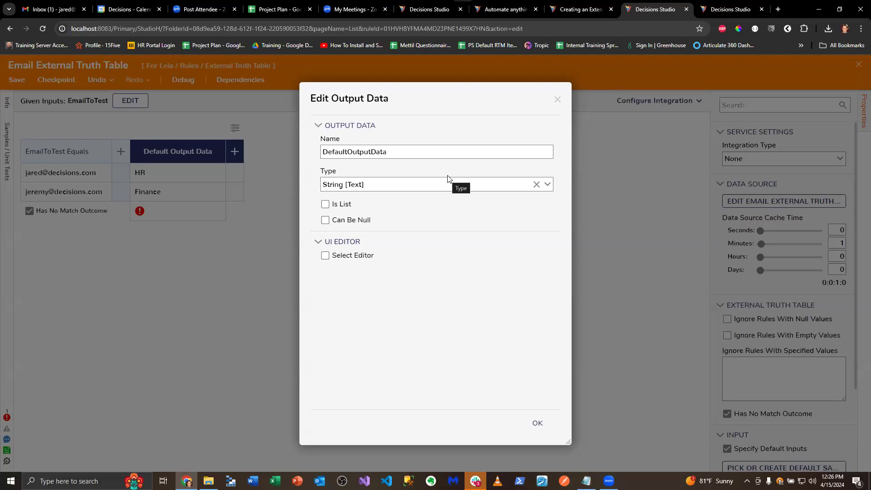
{"action": "left_click", "coordinate": [538, 423]}
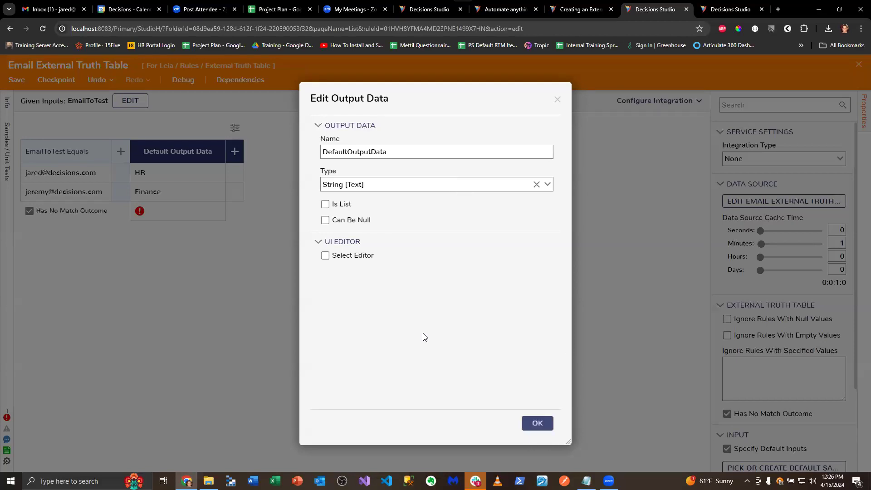